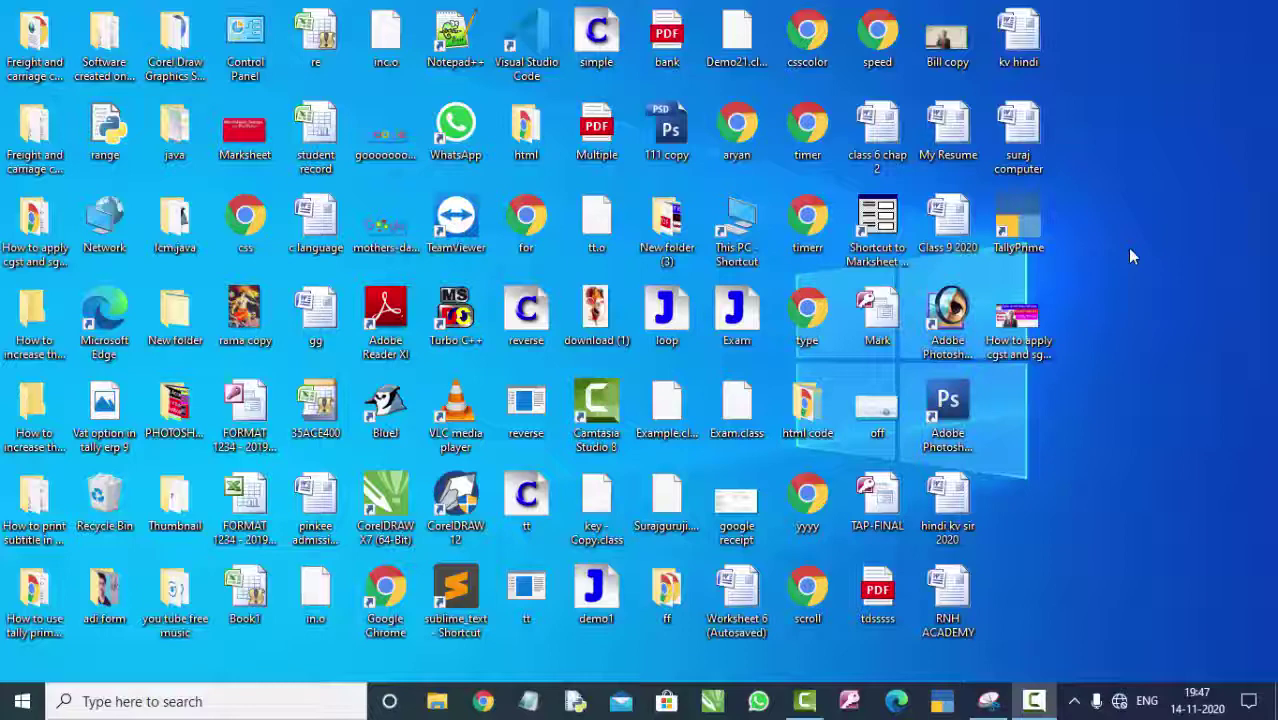
Refresh the desktop twice from its right-click menu
right_click(1164, 131)
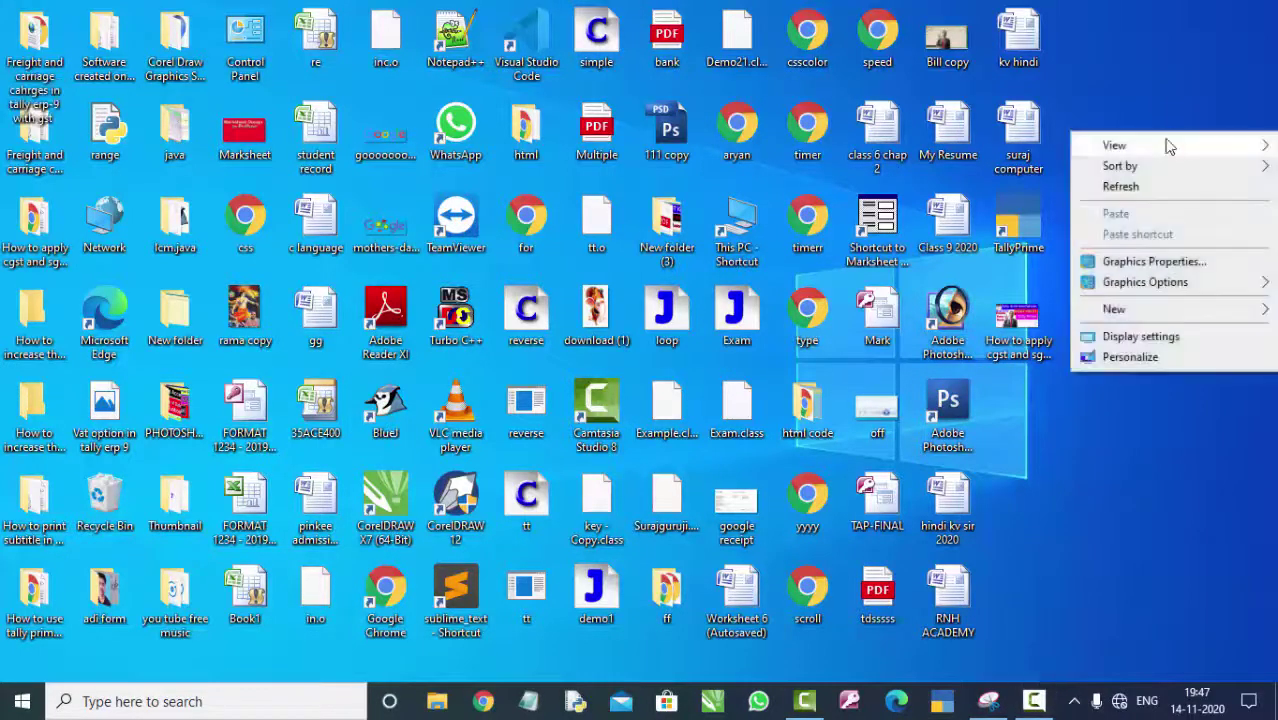
left_click(1160, 192)
right_click(1155, 186)
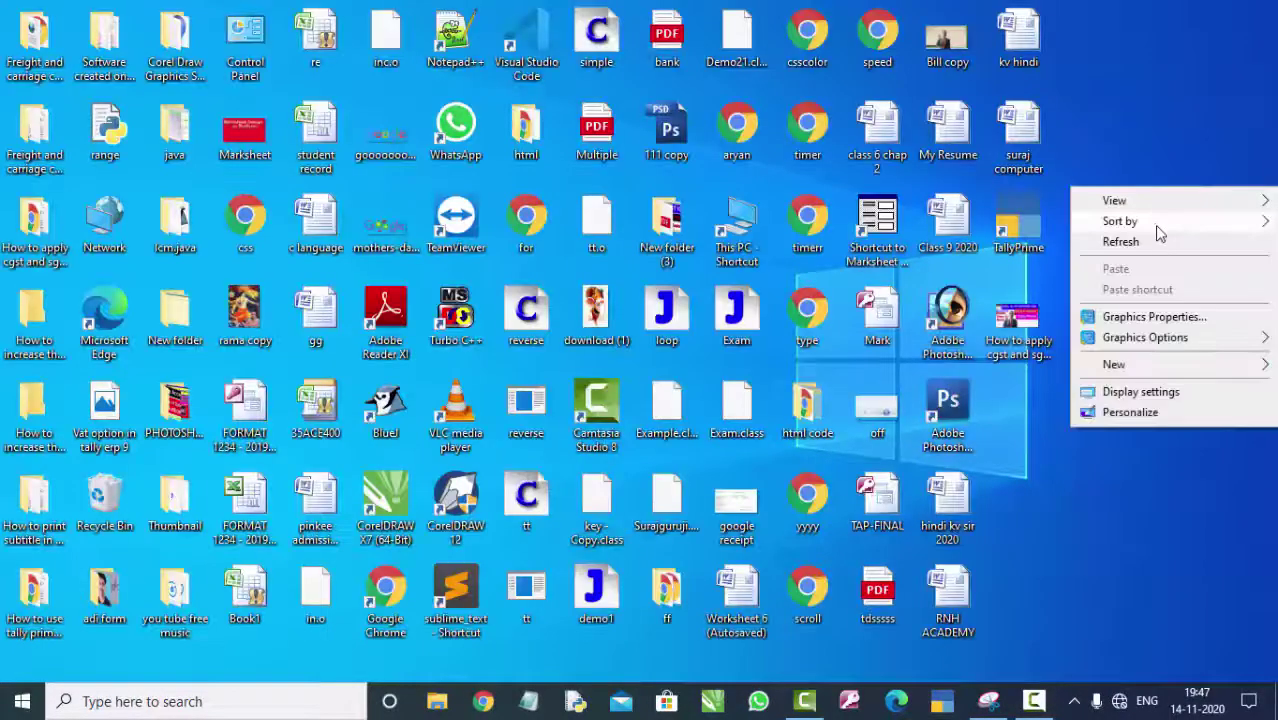
left_click(1158, 241)
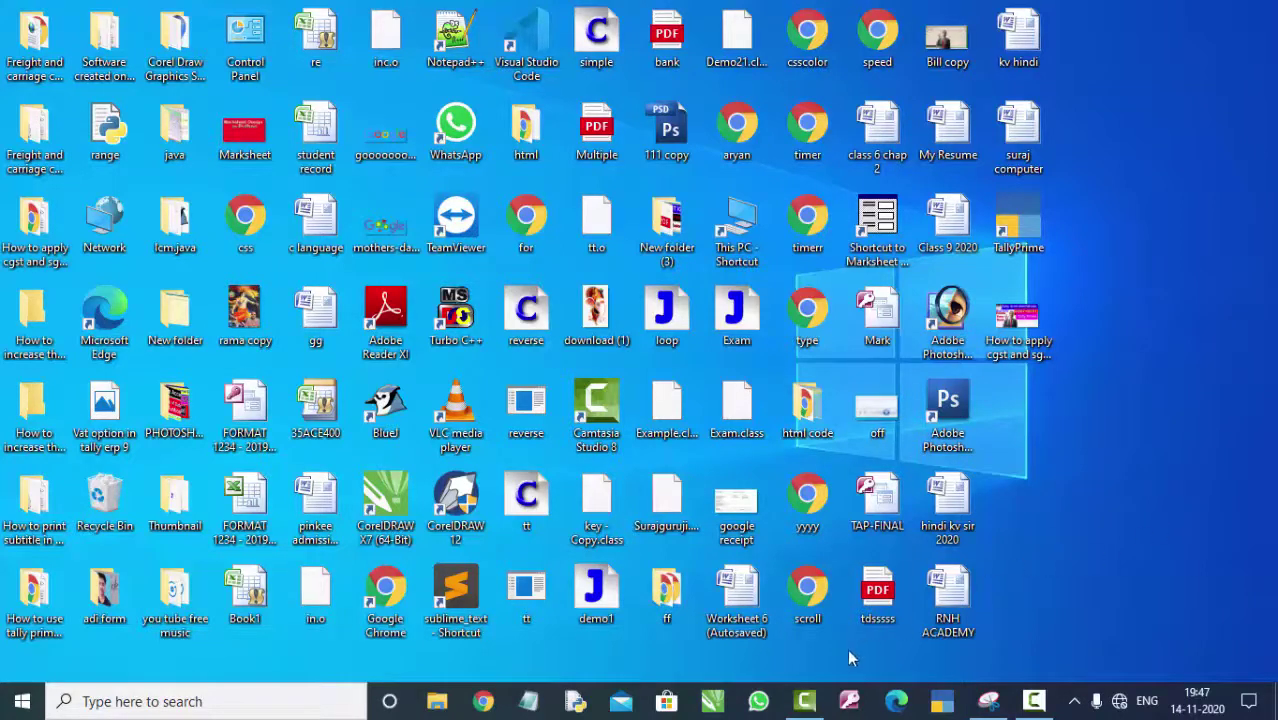
Launch Microsoft Access from the Start menu
left_click(9, 694)
left_click(9, 698)
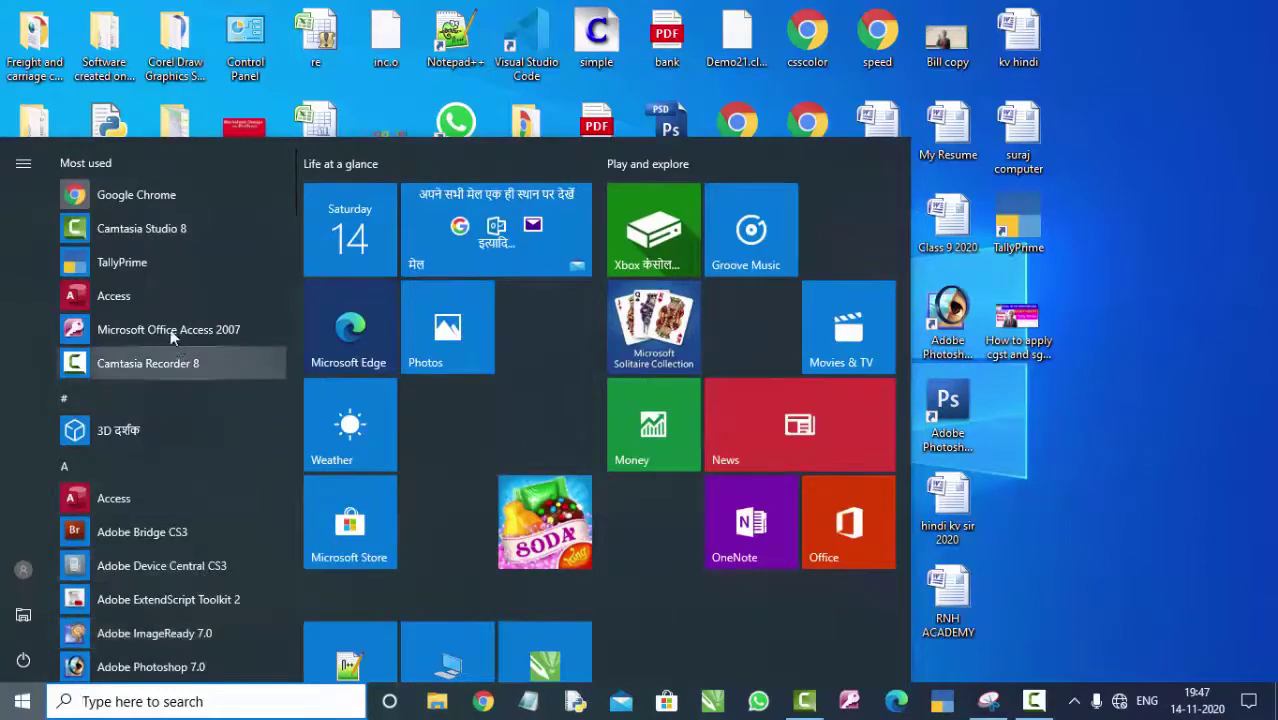
left_click(1087, 503)
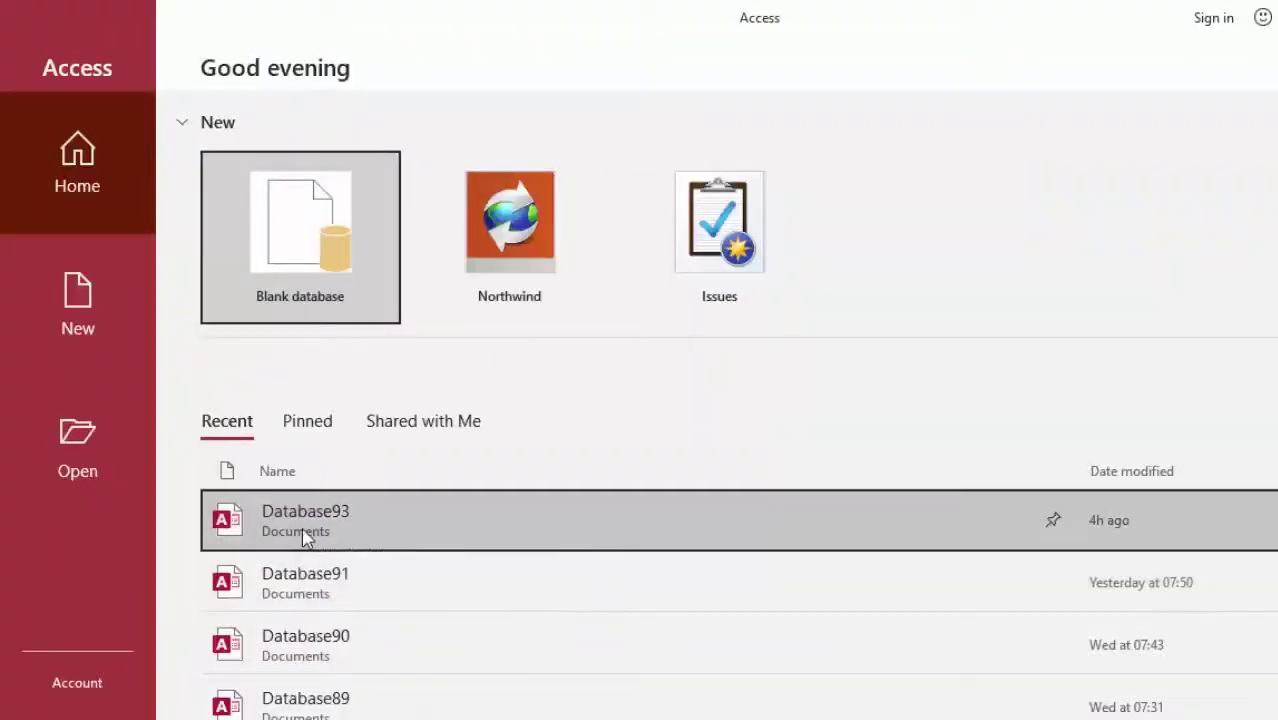
Open the recent Database93 and open the Productdetail and Quantity tables as datasheets
left_click(302, 532)
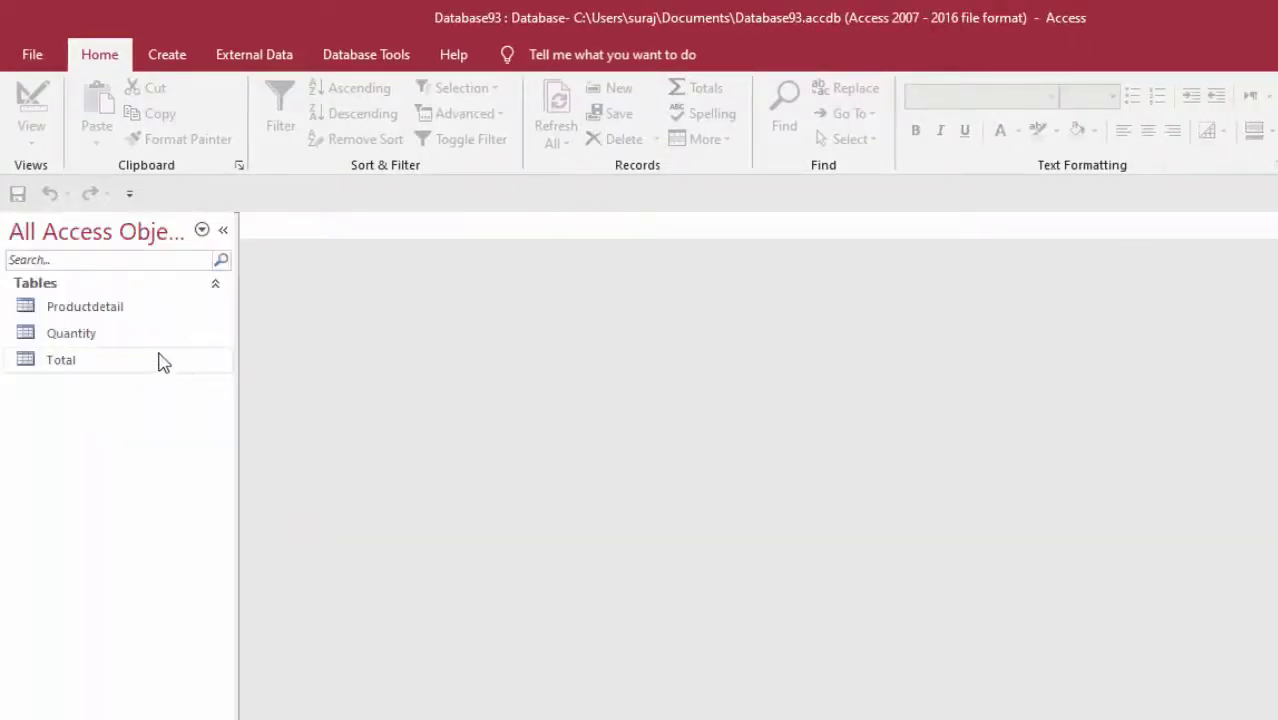
left_click(136, 318)
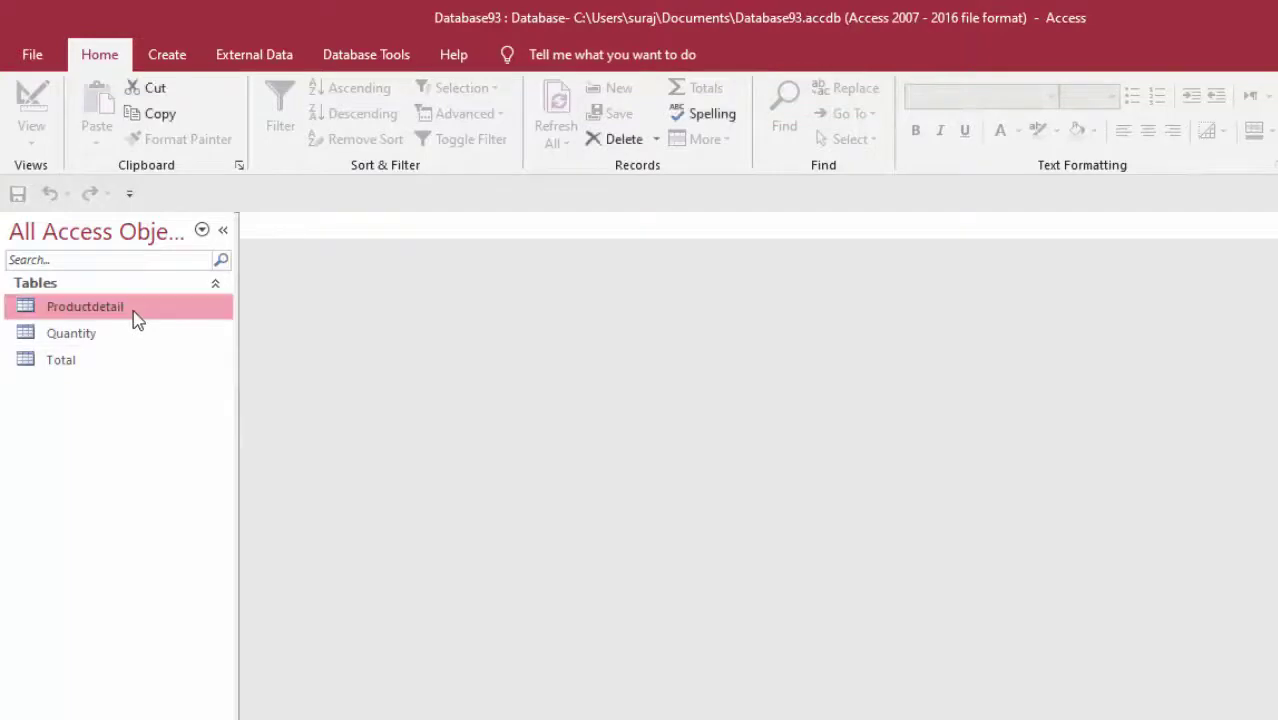
double_click(136, 318)
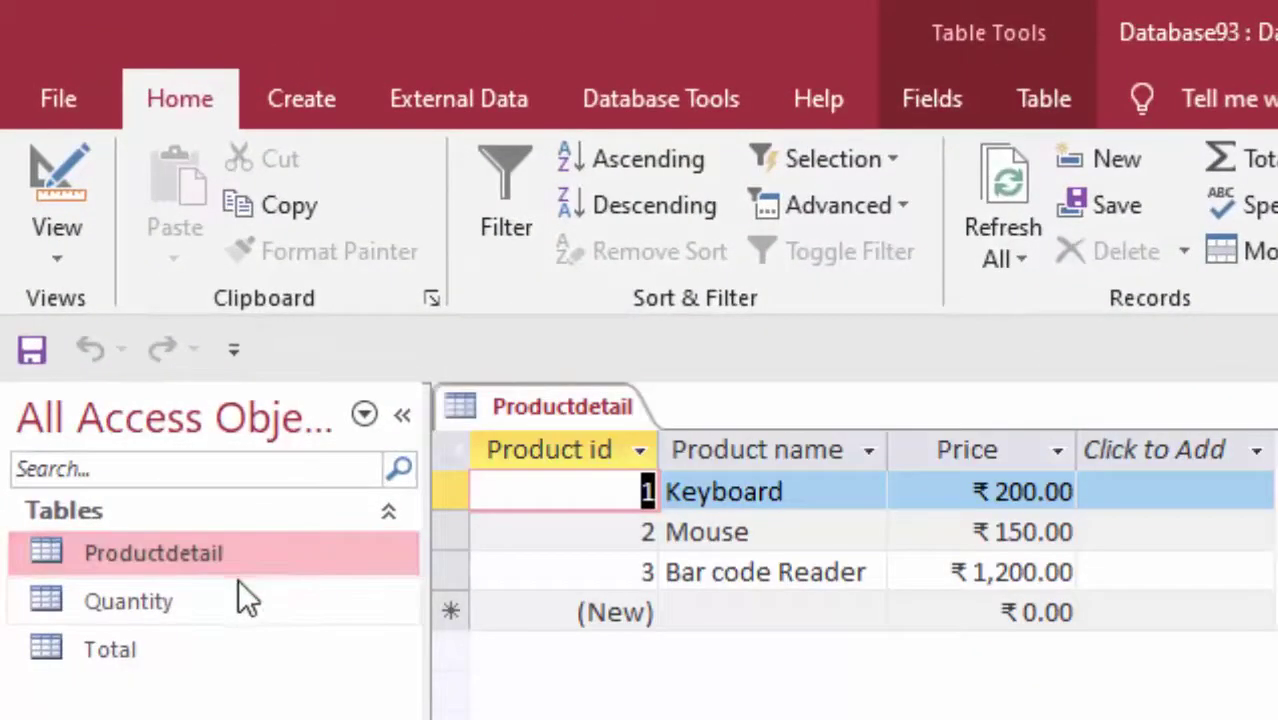
left_click(250, 603)
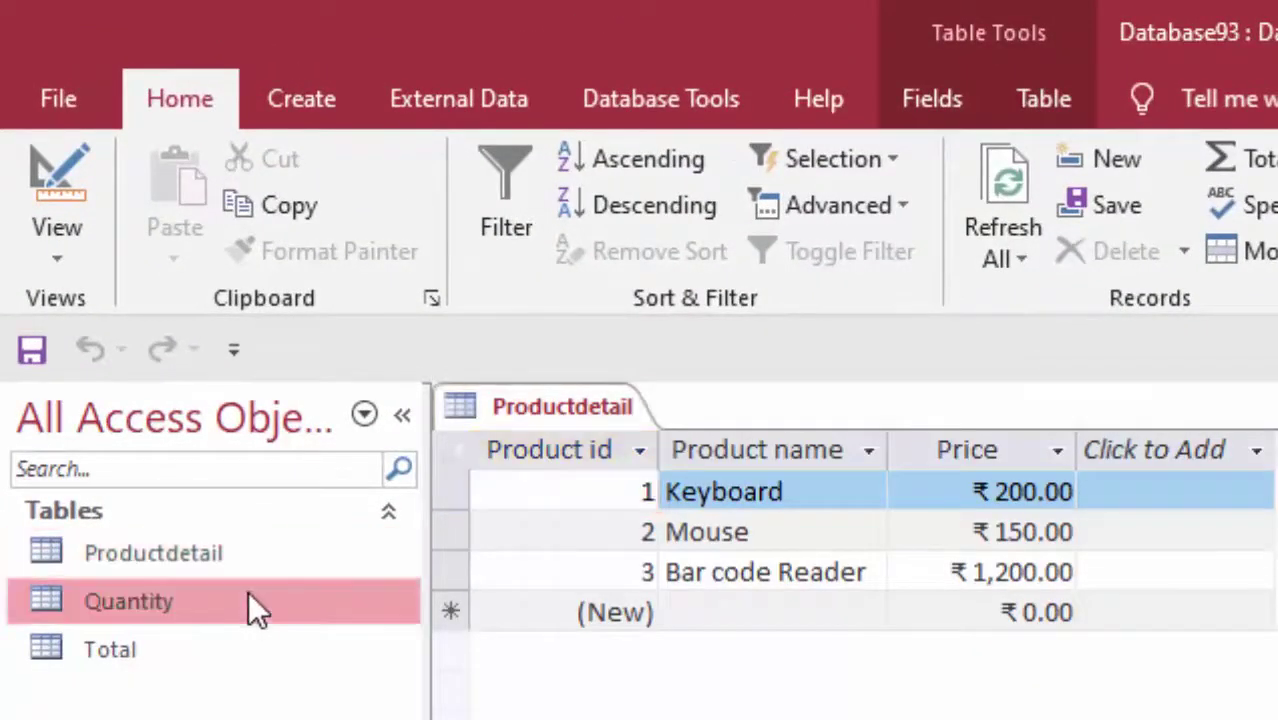
double_click(250, 600)
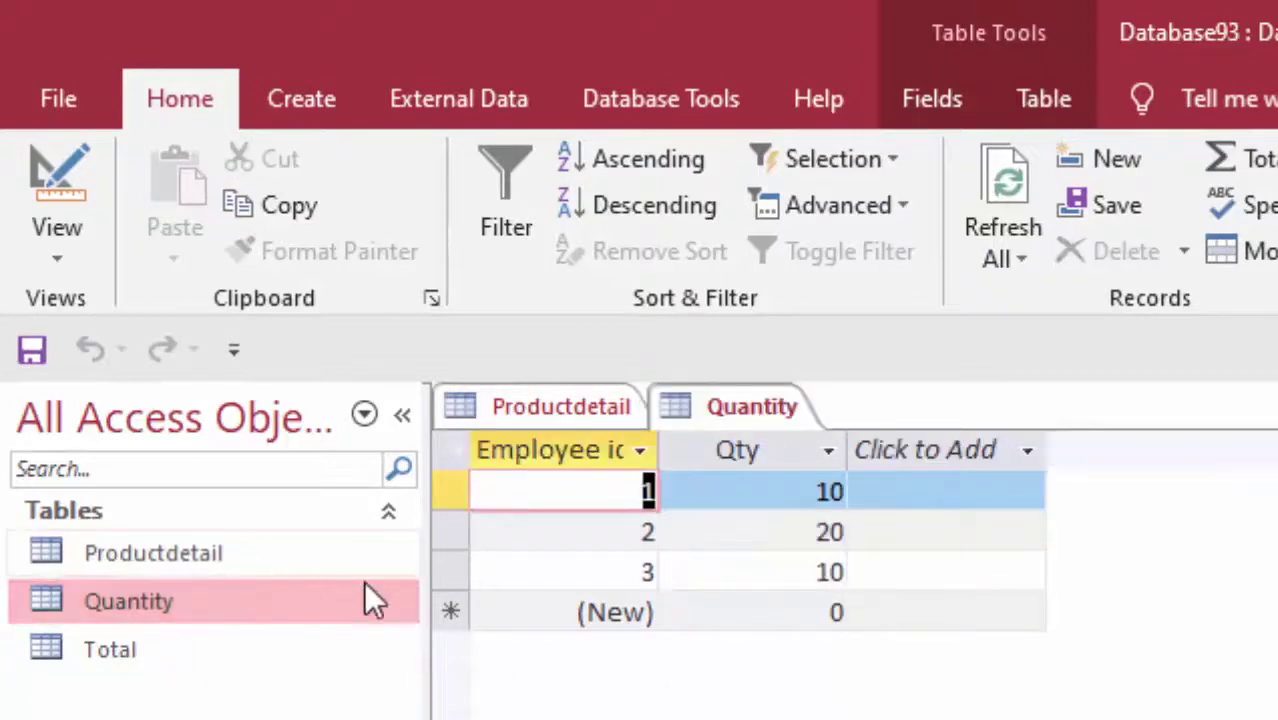
Create a blank form, switch it to Design View, and widen its design grid
left_click(302, 95)
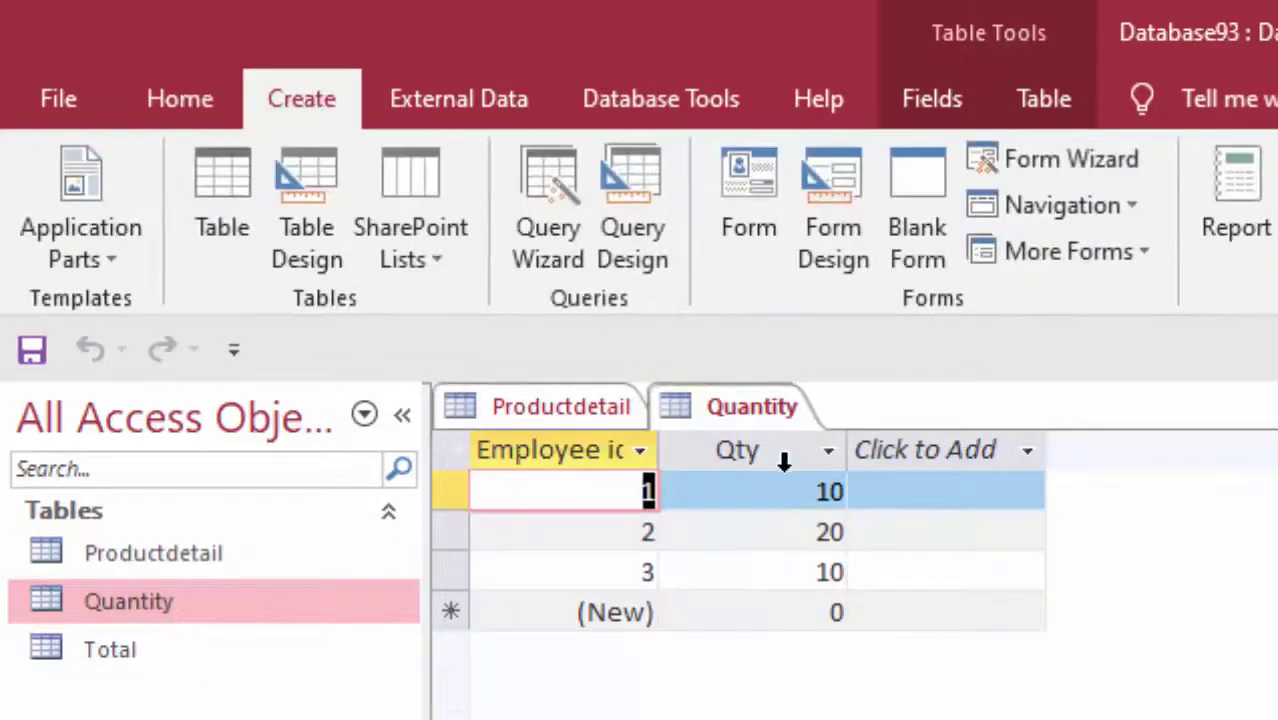
left_click(924, 180)
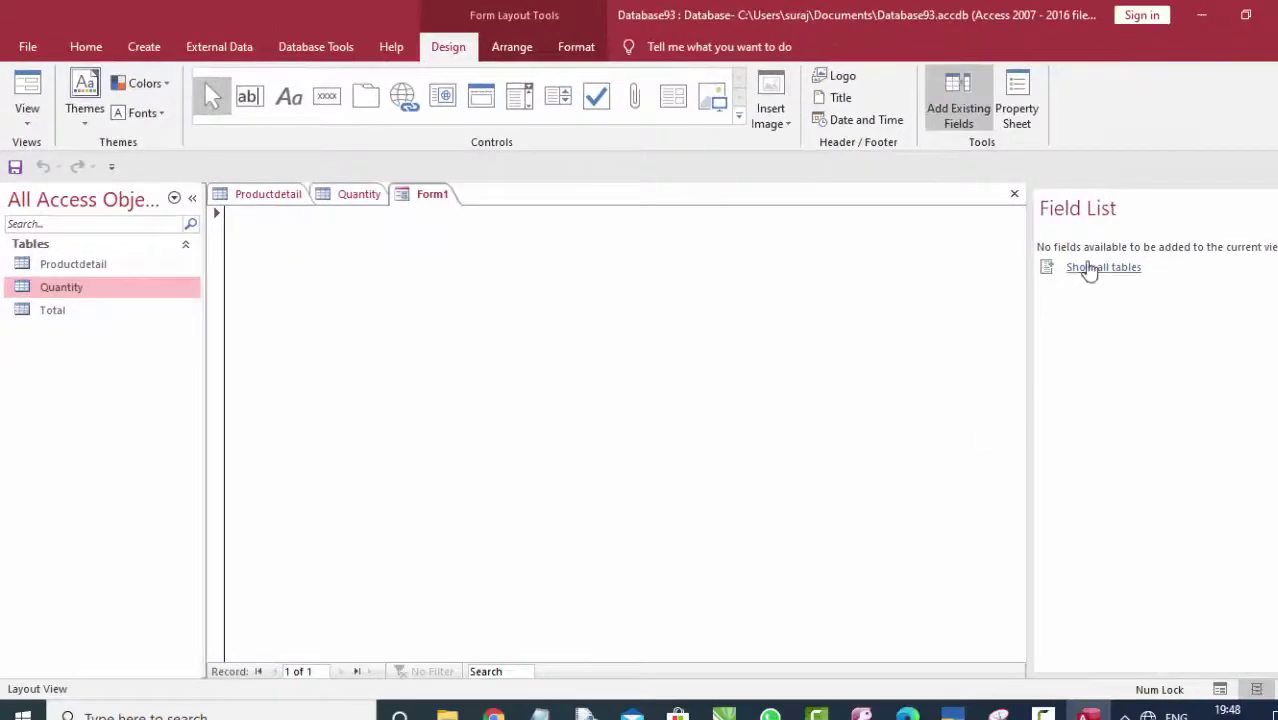
left_click(27, 125)
left_click(57, 236)
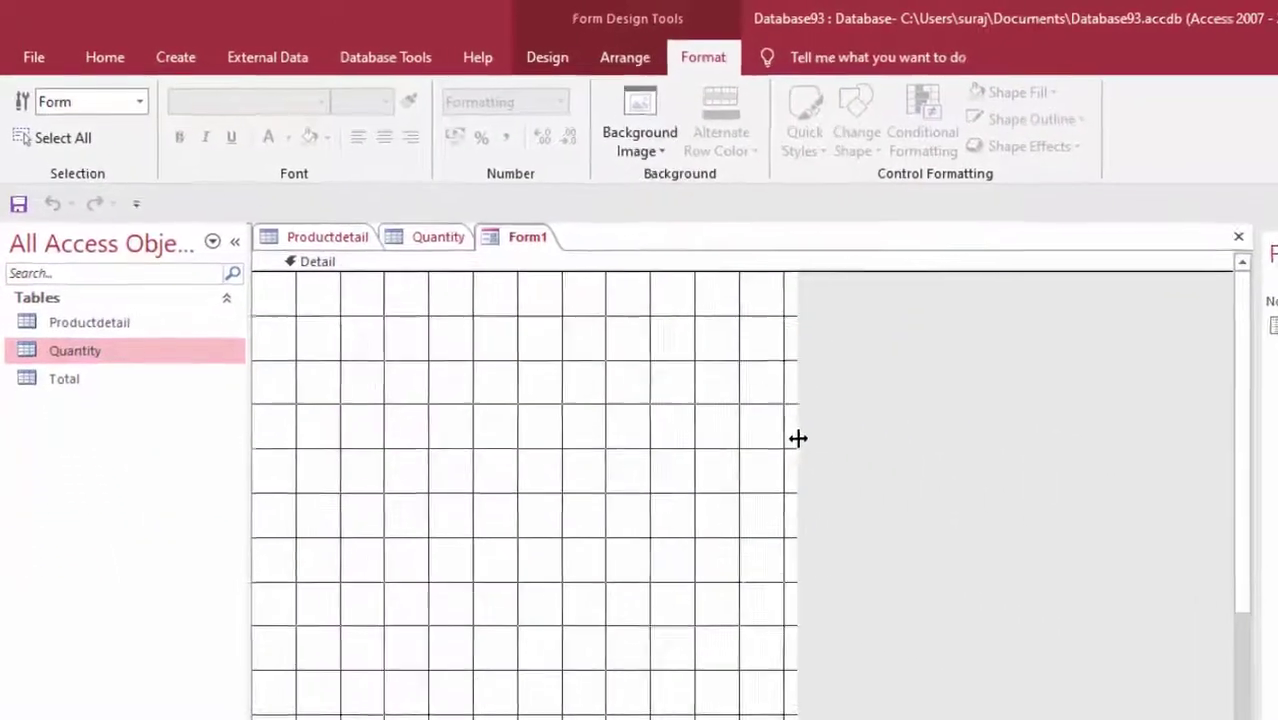
left_click_drag(887, 688, 1147, 688)
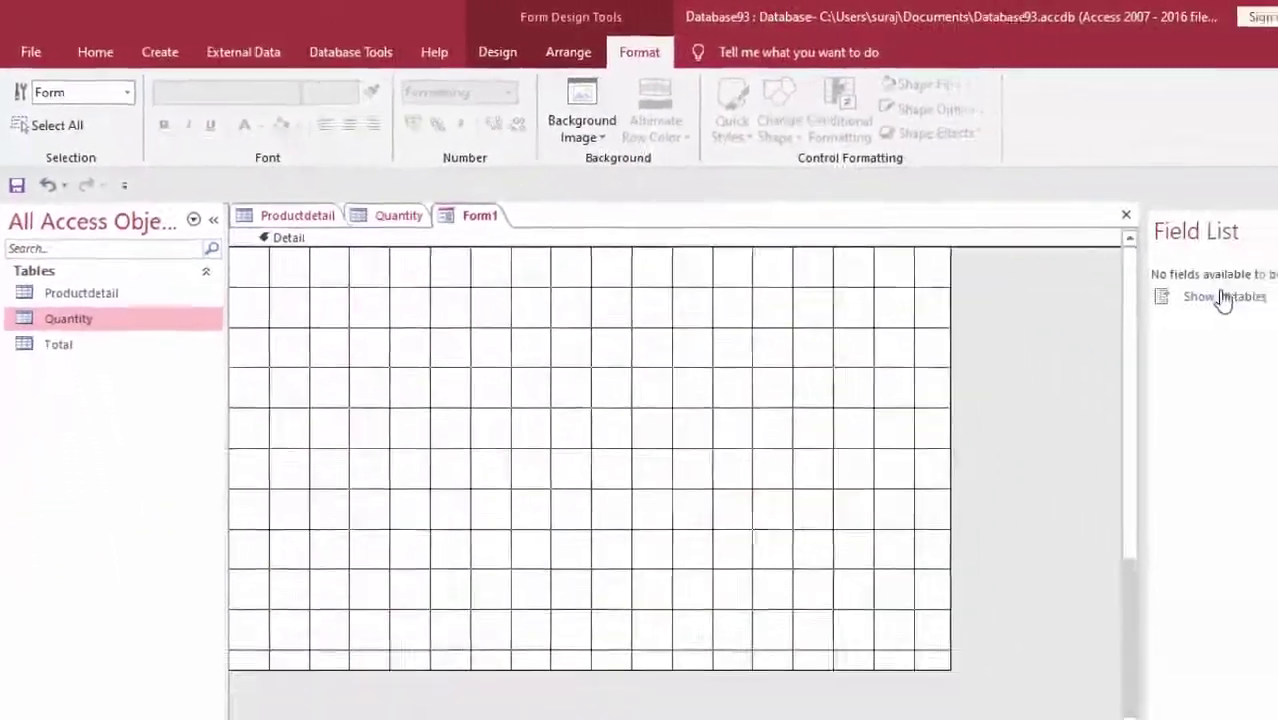
Add Productdetail's Product id, Product name and Price fields to the form
left_click(1189, 297)
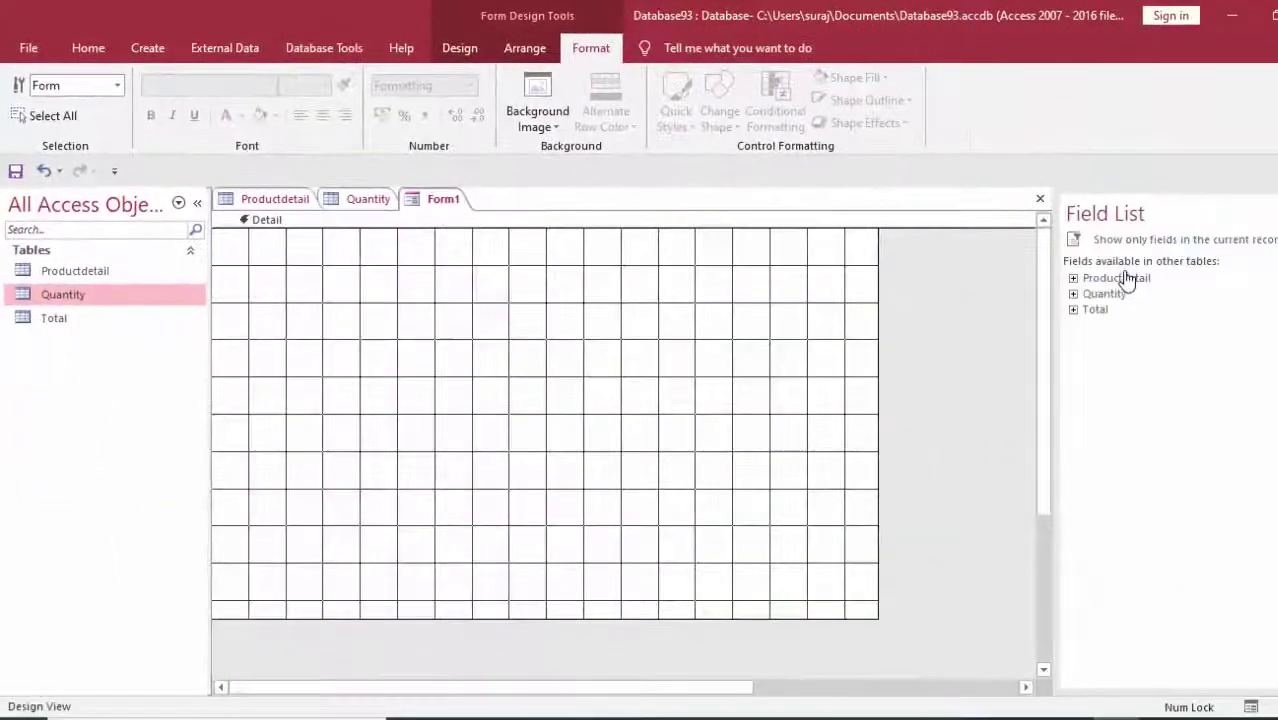
double_click(1062, 361)
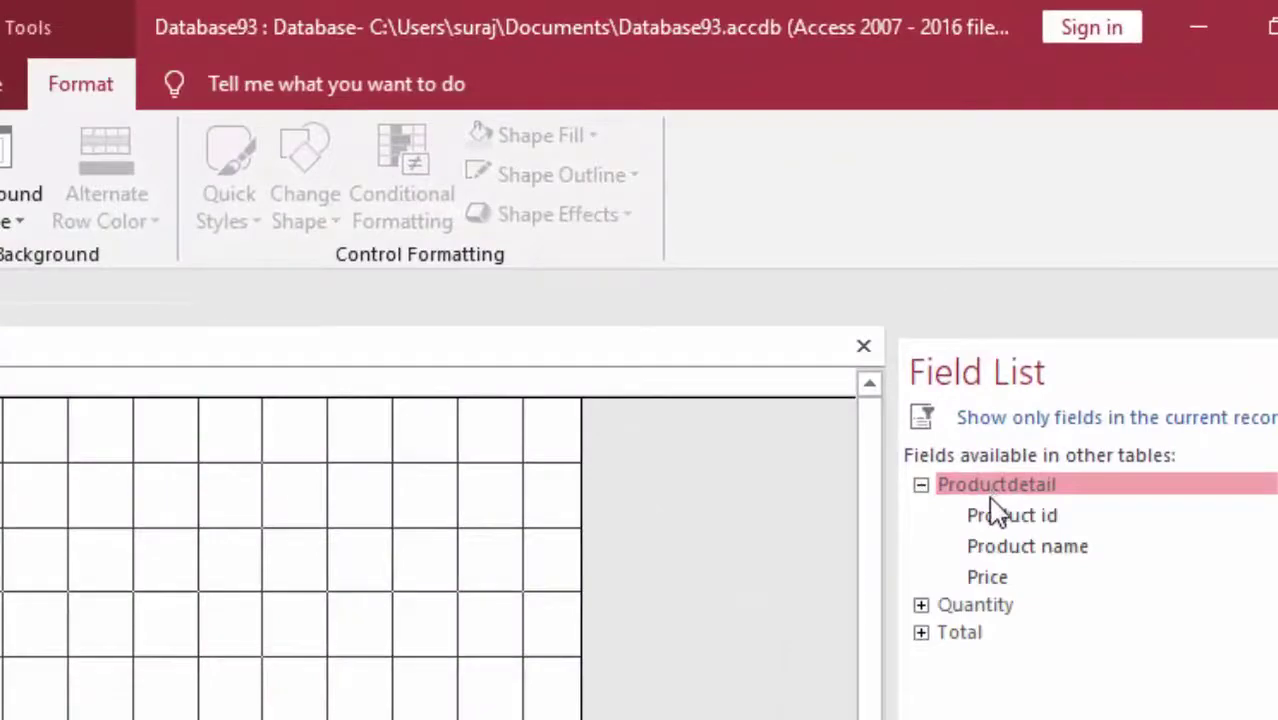
double_click(1013, 516)
double_click(1012, 546)
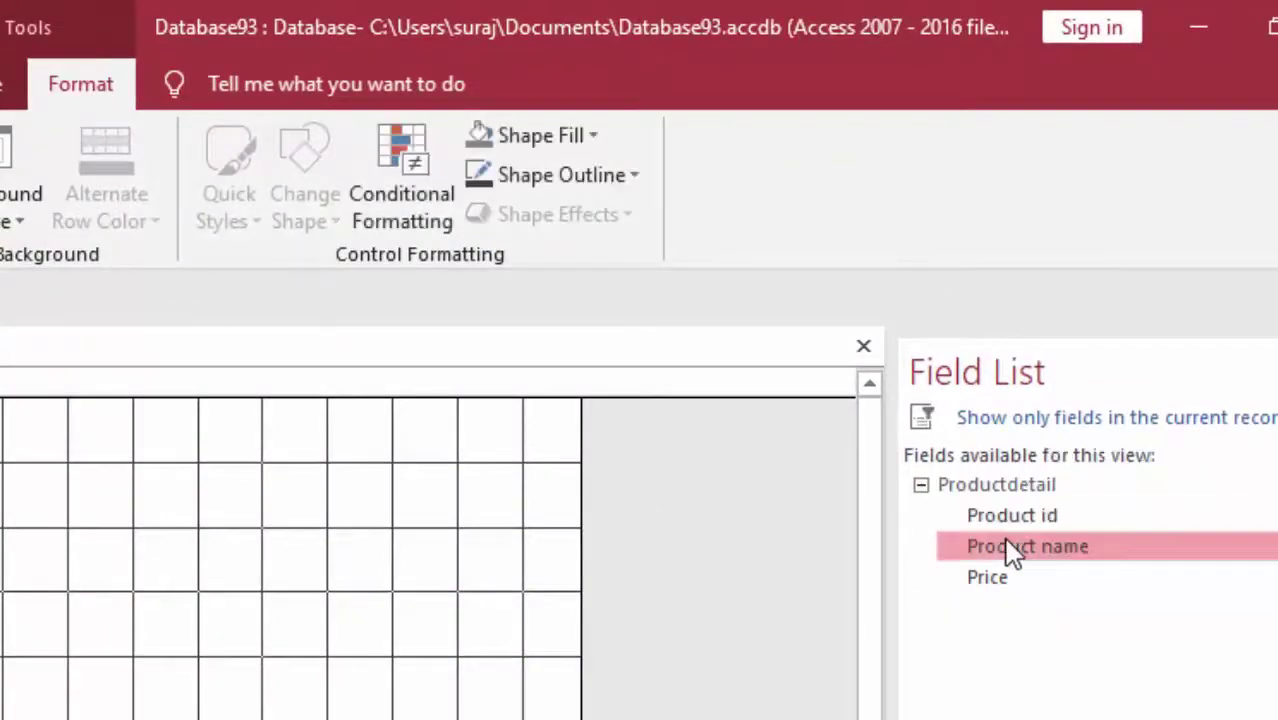
double_click(1062, 455)
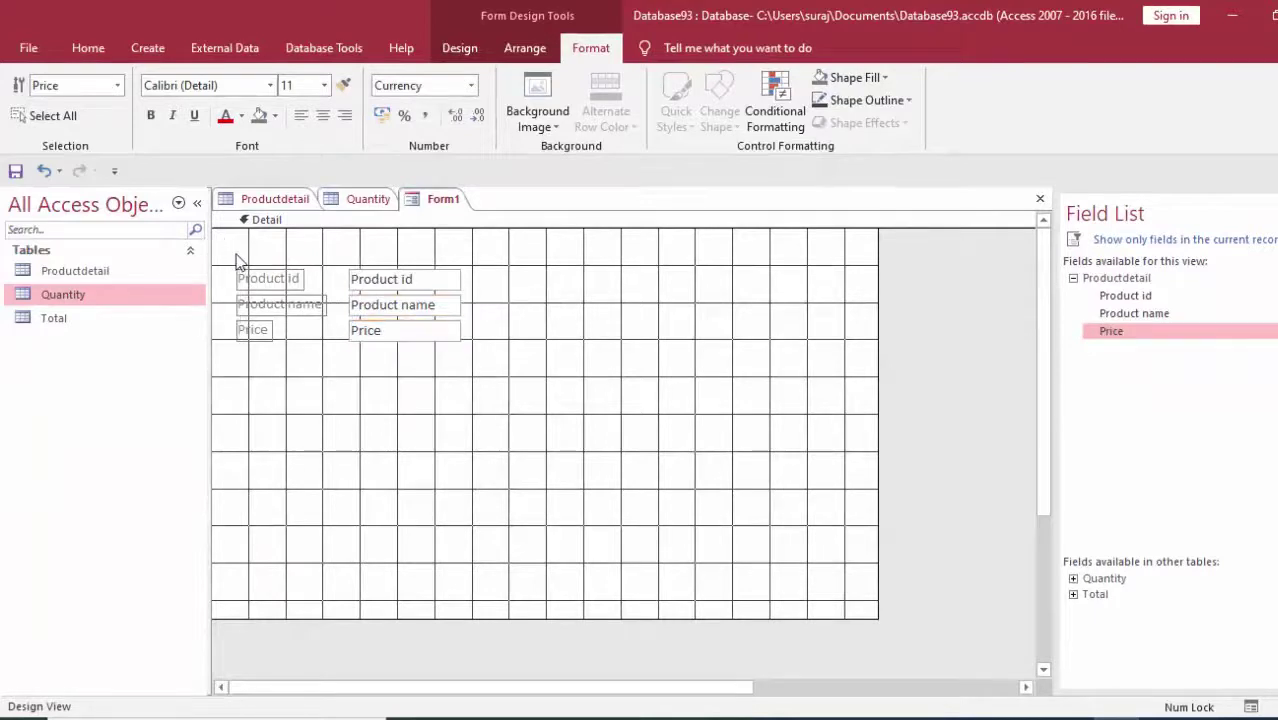
Make all the new labels and text boxes dark-coloured and bold
left_click_drag(236, 254, 548, 397)
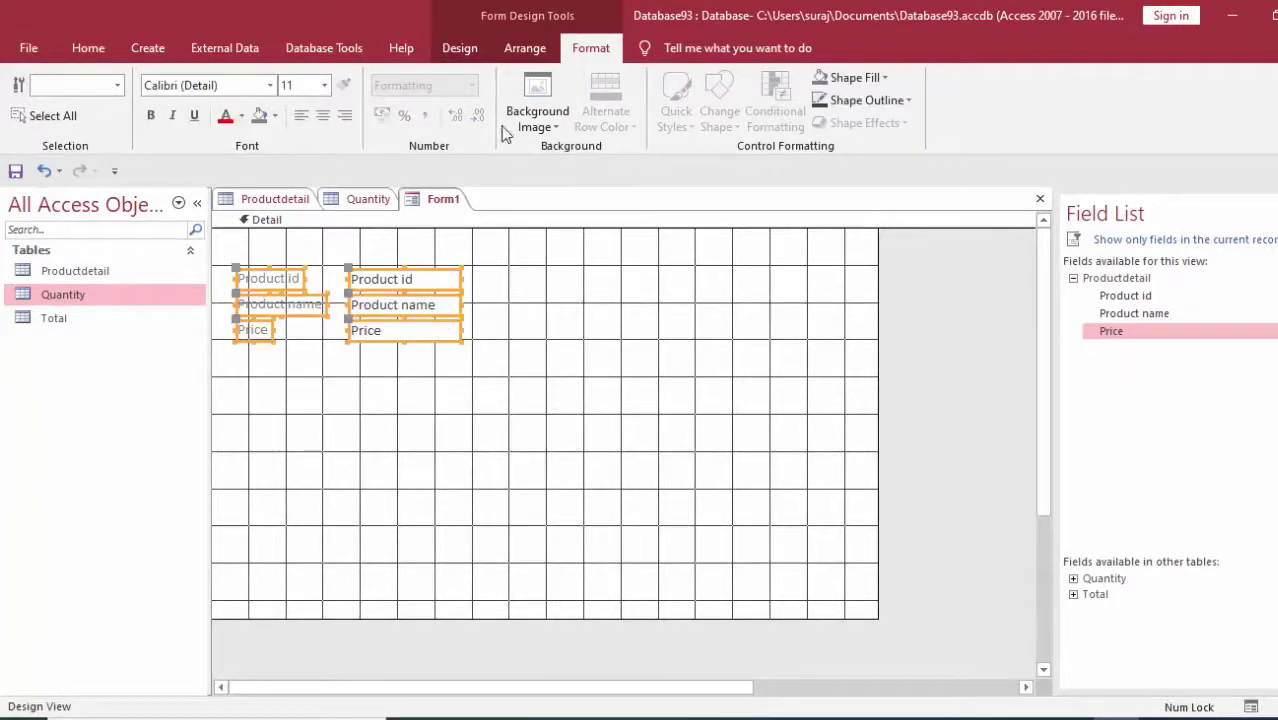
left_click(241, 116)
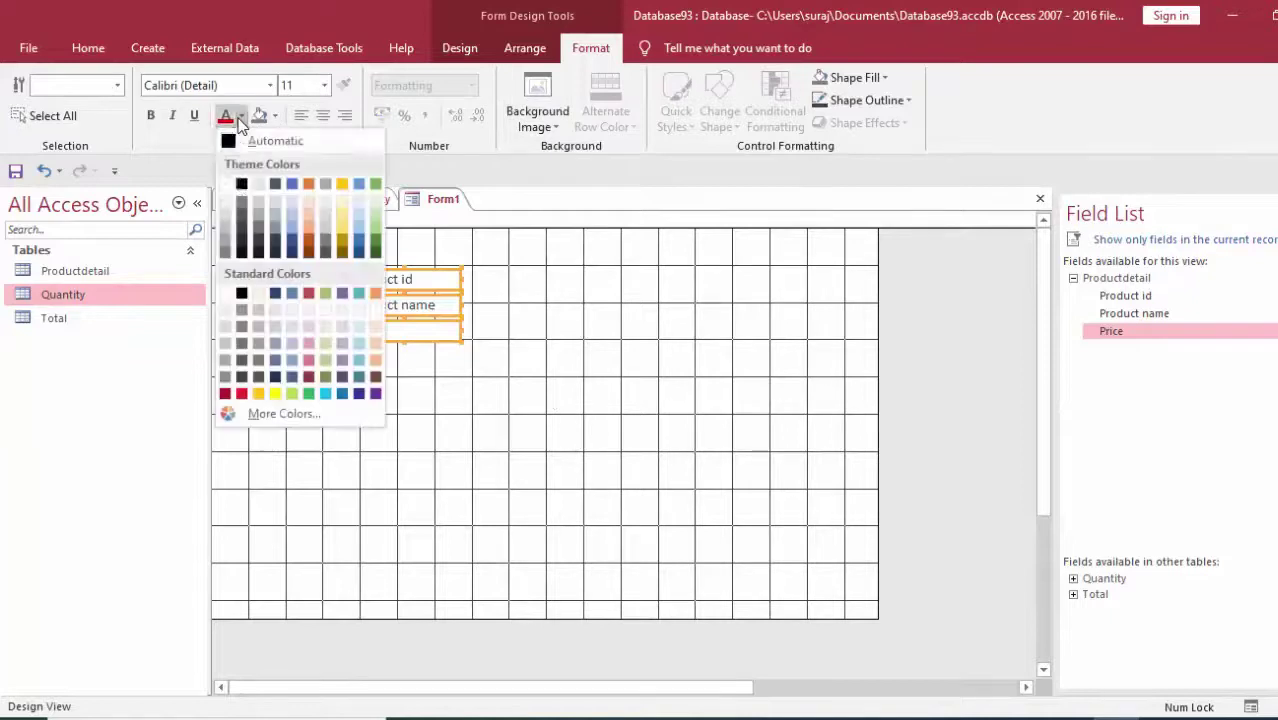
left_click(241, 205)
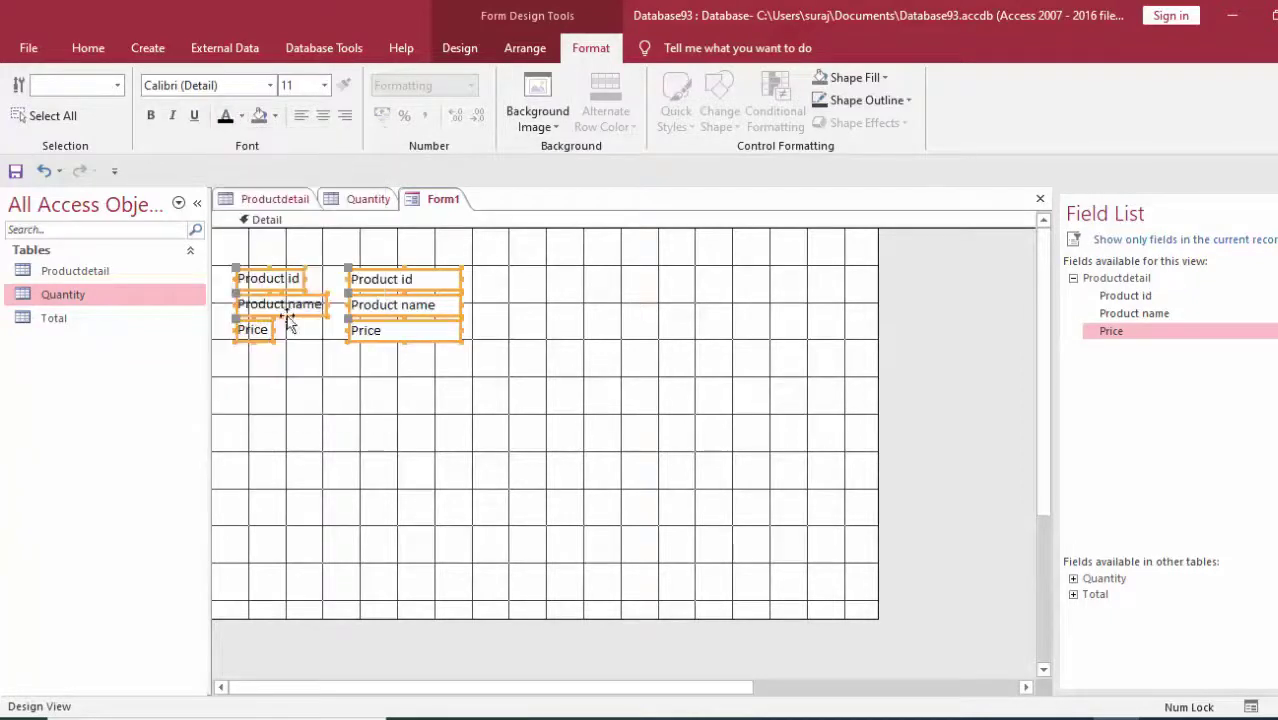
left_click(150, 116)
Select the Detail section, hide the Field List, and show the Property Sheet
left_click(325, 450)
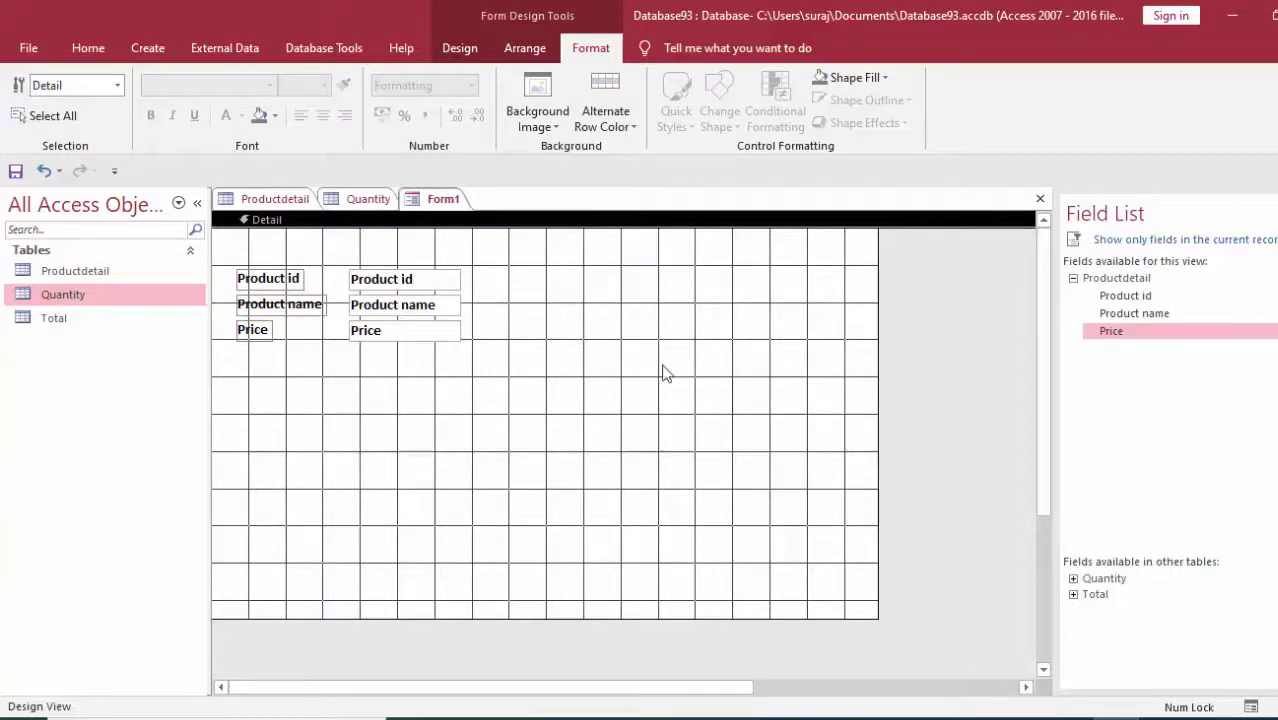
key("alt+F8")
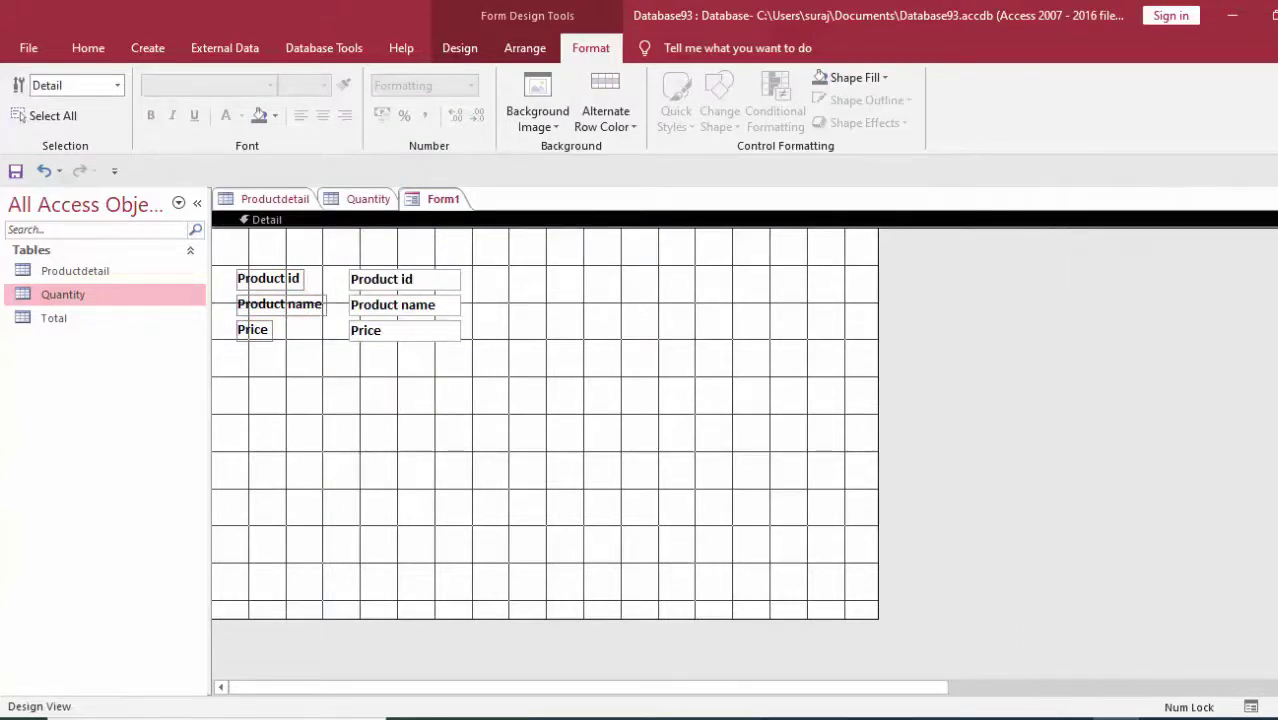
left_click(459, 50)
left_click(1002, 115)
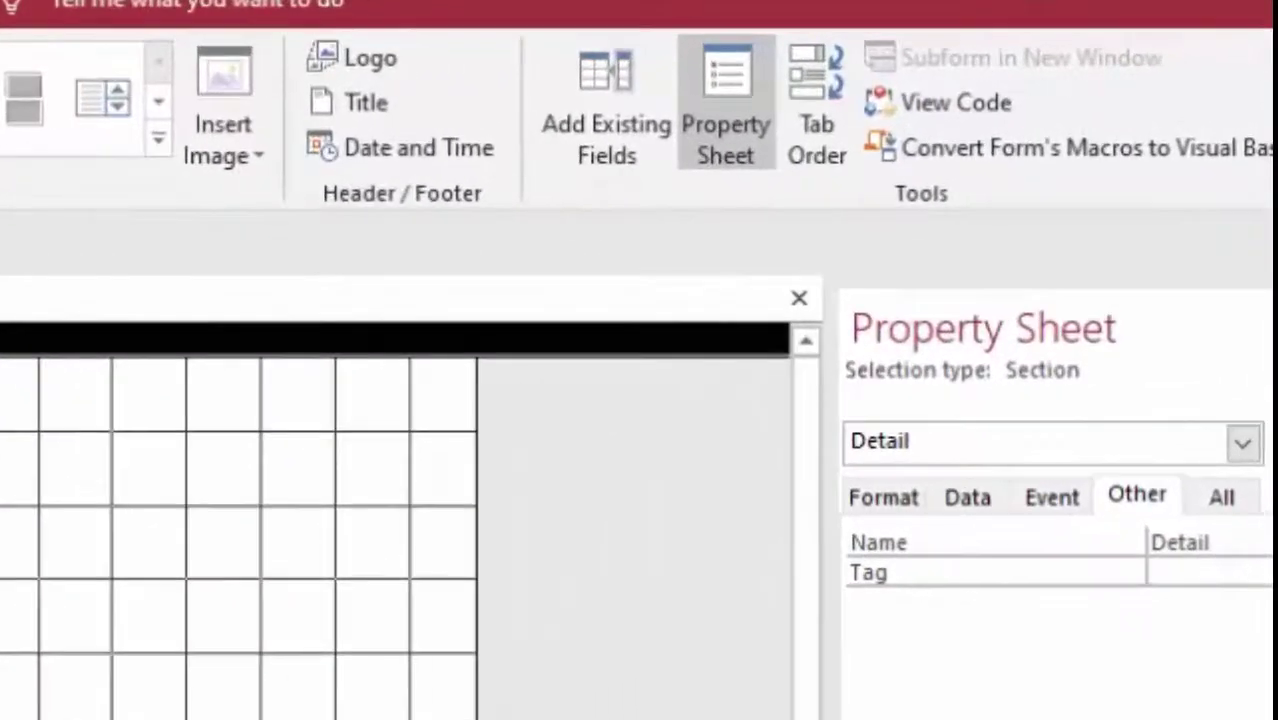
Set the whole form's Pop Up property to Yes on the All tab
left_click(1242, 443)
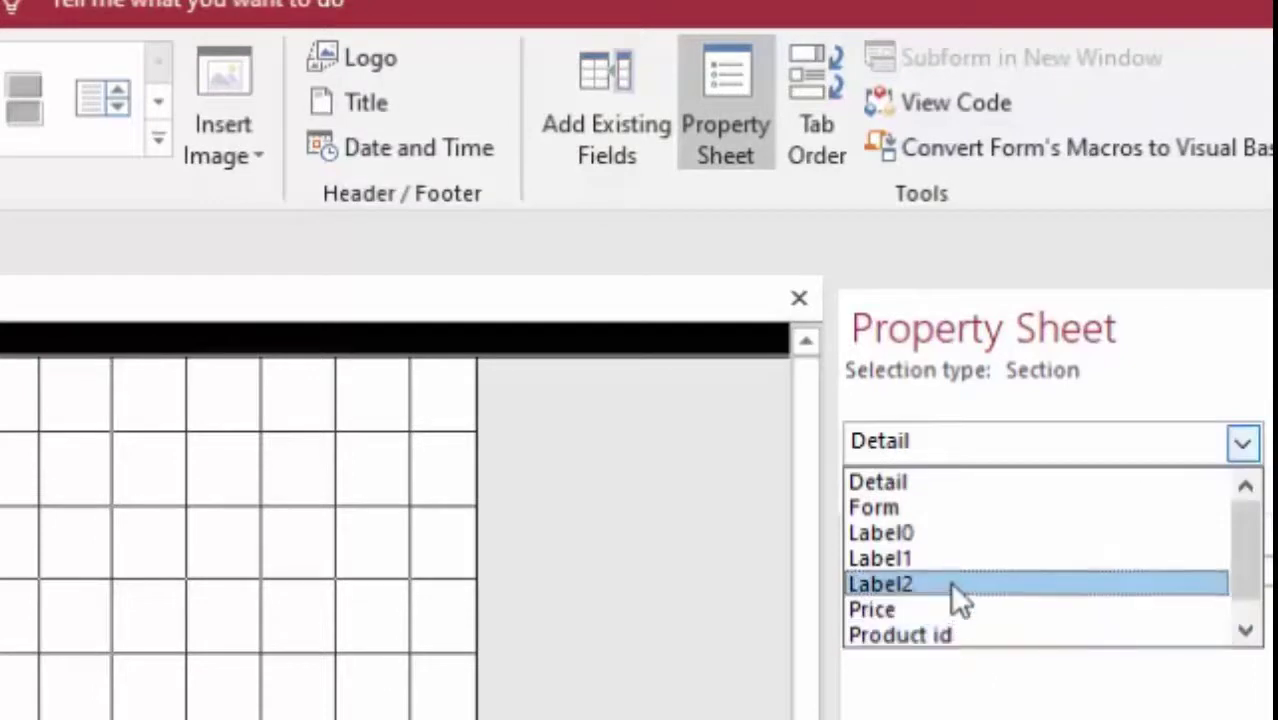
left_click(909, 505)
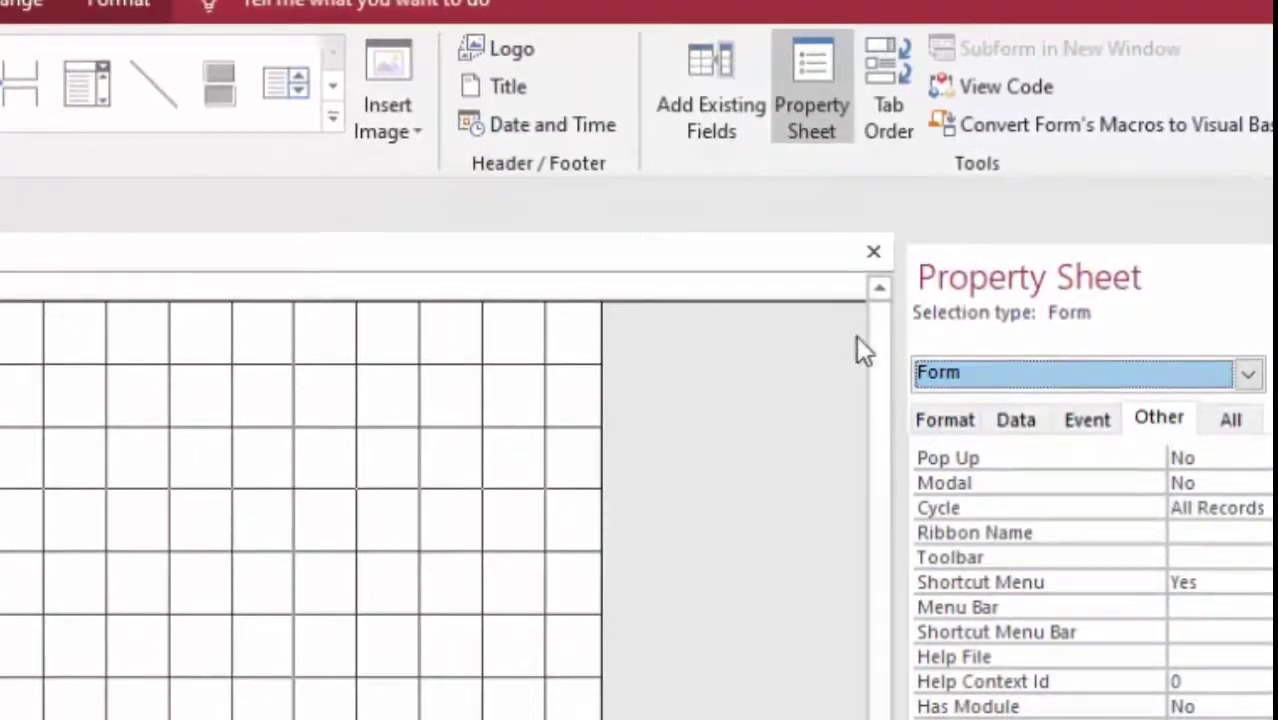
left_click(1227, 424)
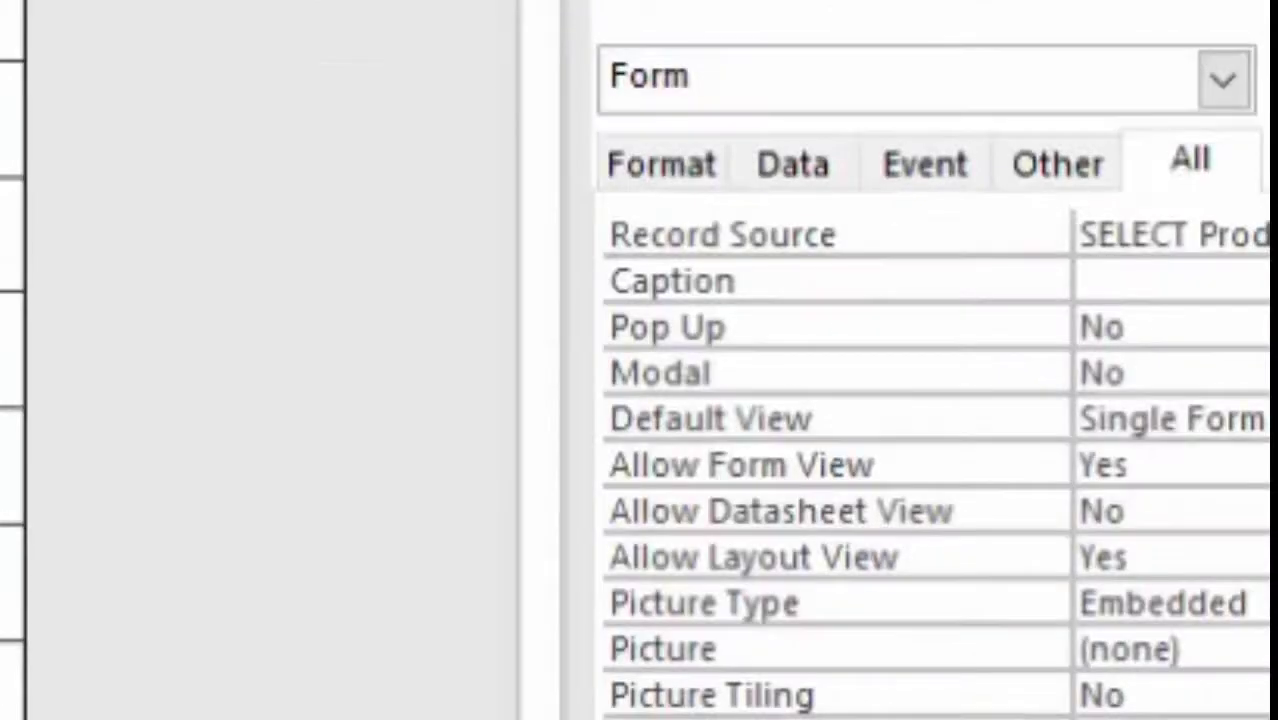
left_click(1264, 507)
left_click(1257, 381)
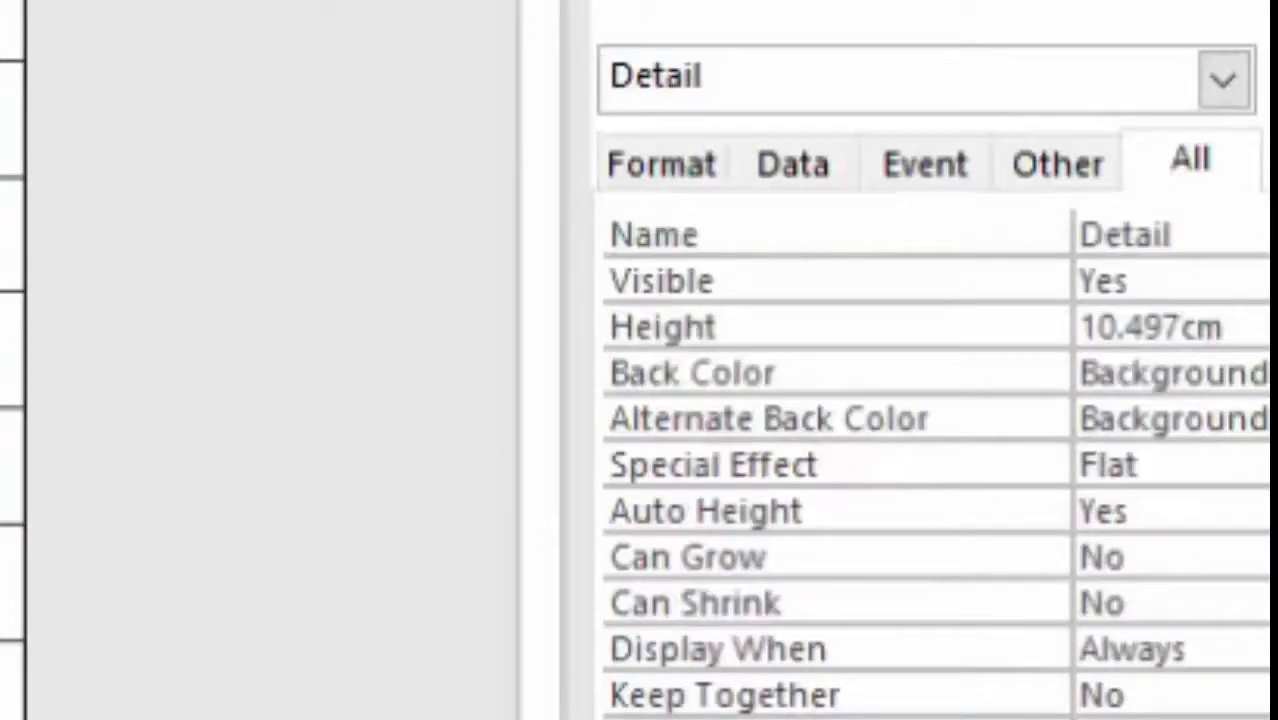
left_click(1223, 82)
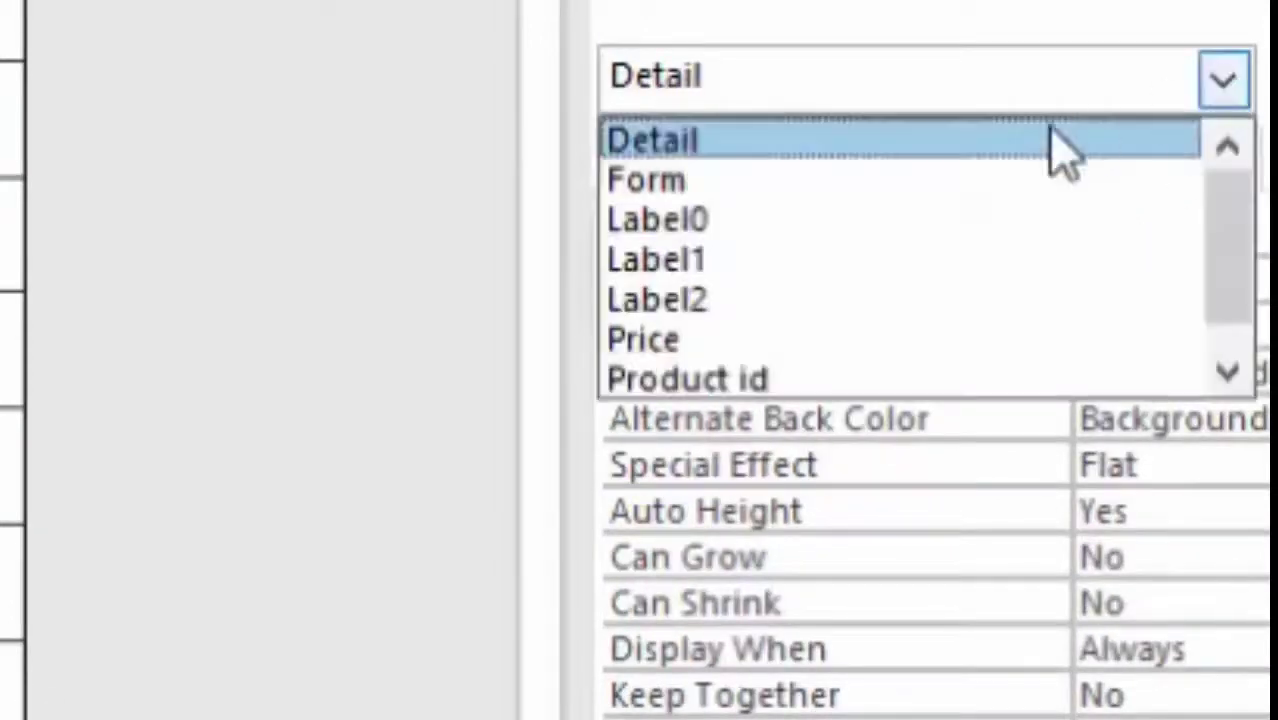
left_click(721, 194)
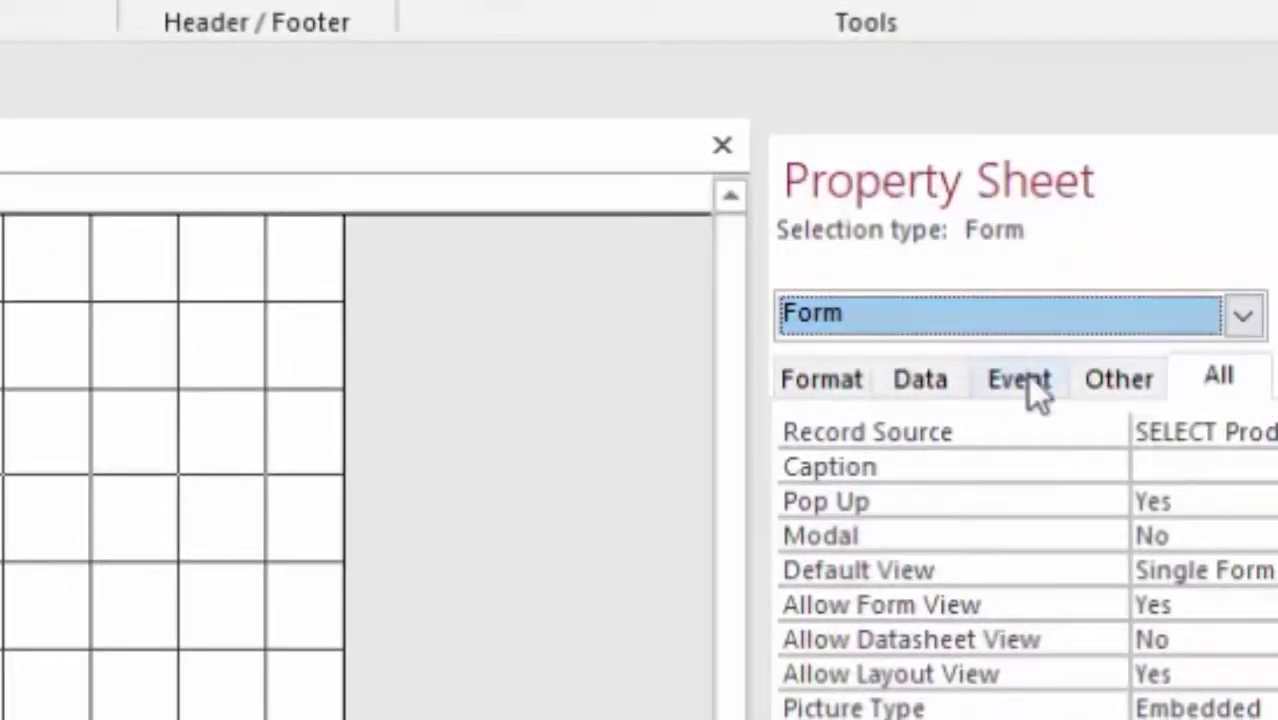
Create an empty Form_Load procedure for the On Load event using Code Builder
left_click(1057, 389)
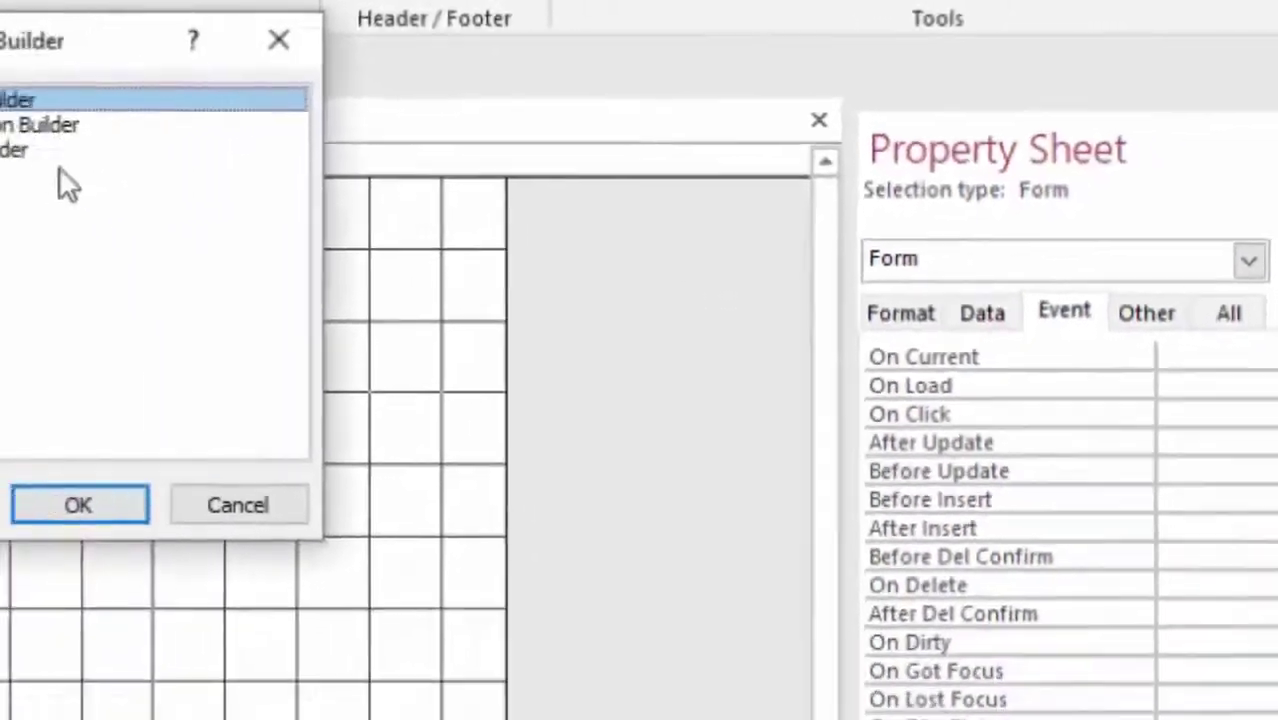
left_click(10, 151)
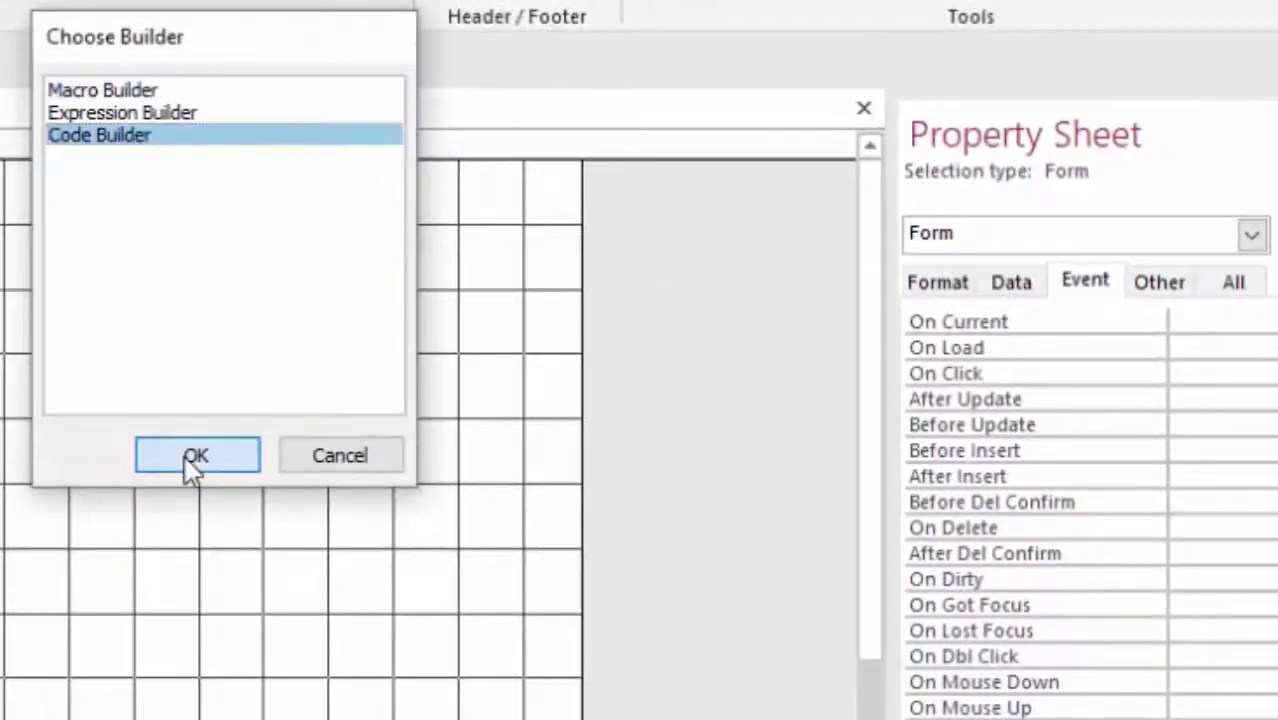
left_click(62, 502)
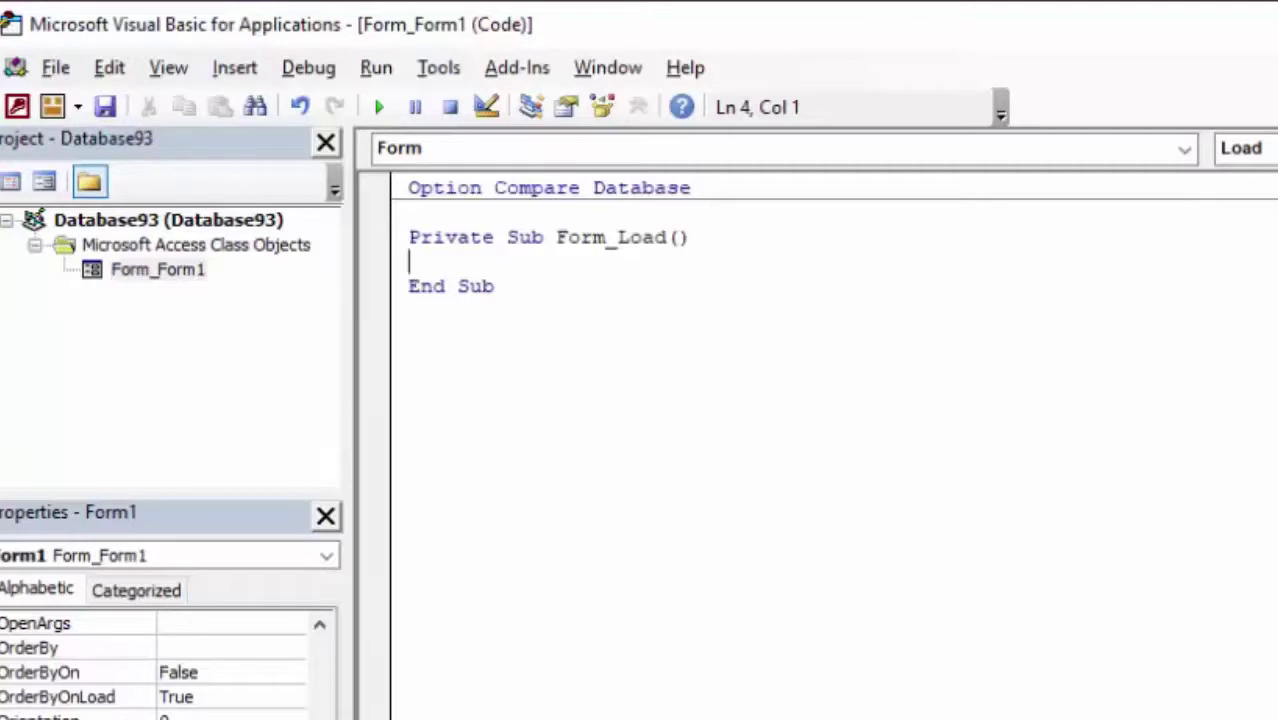
Enter DoCmd.Maximize and stDocName = "Form1" as separate lines in Form_Load
type("Do")
type("Cmd")
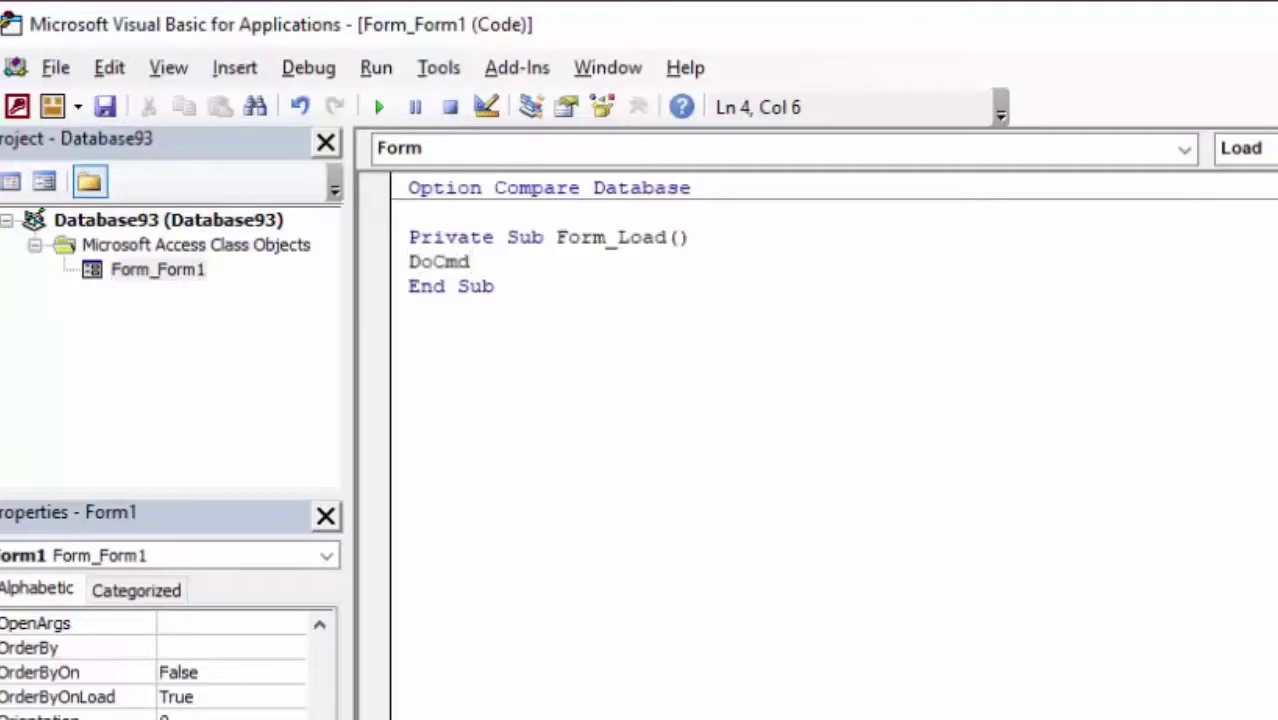
type(".")
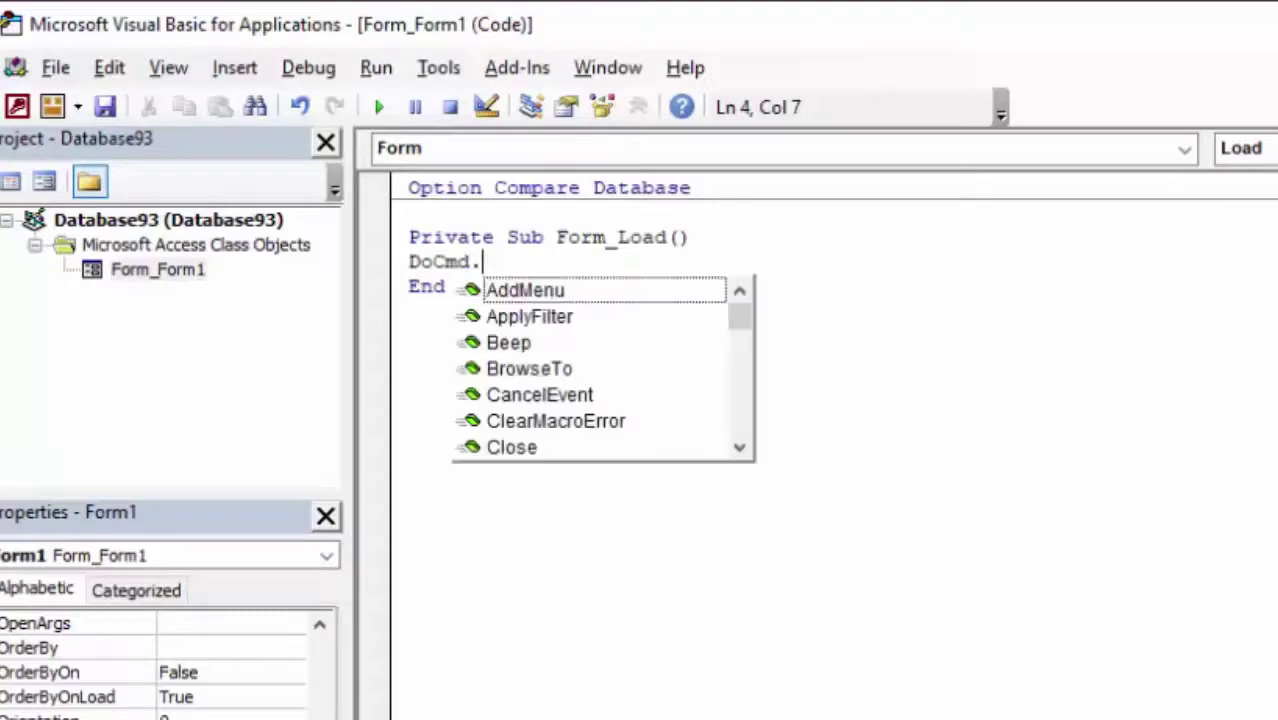
type("Maxi")
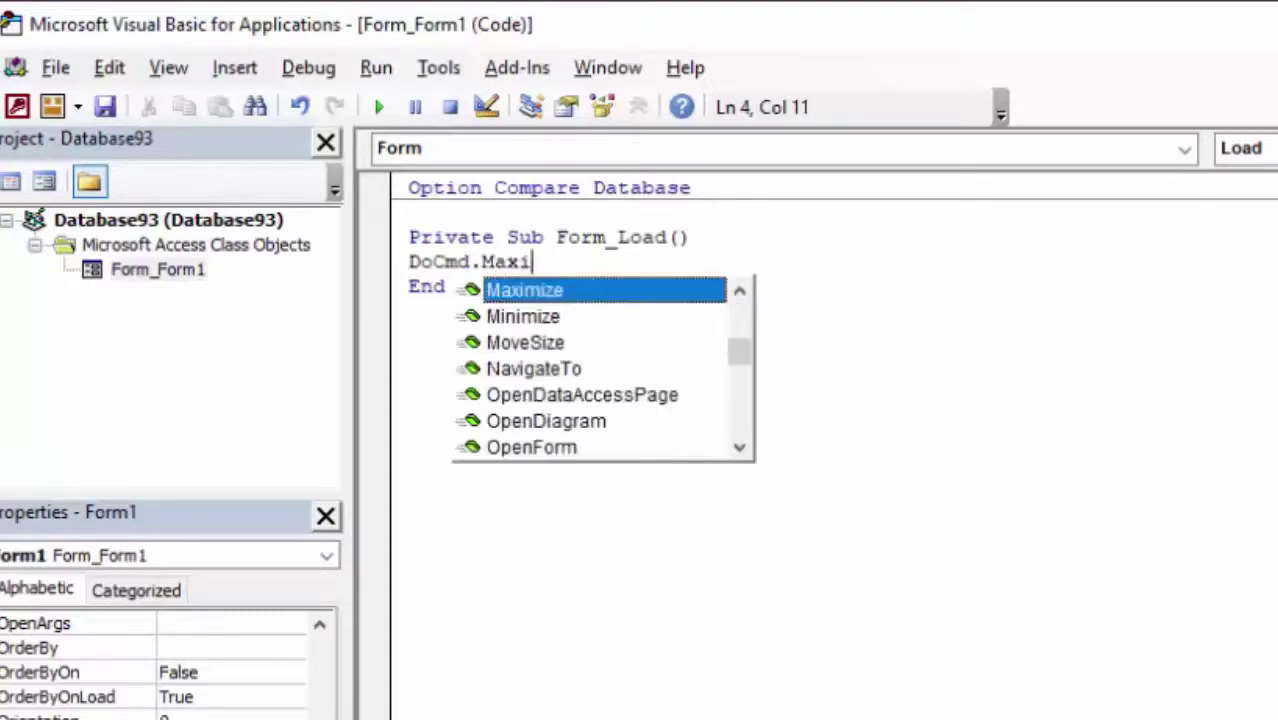
type("mize")
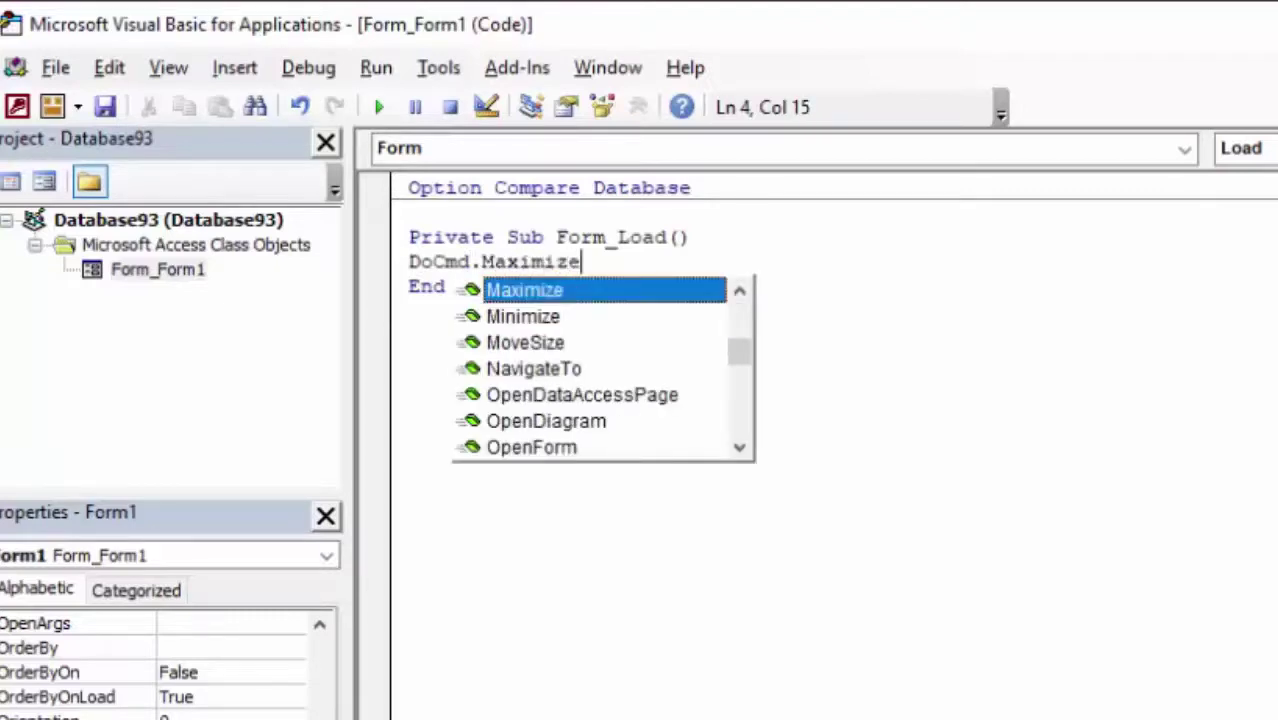
key("Escape")
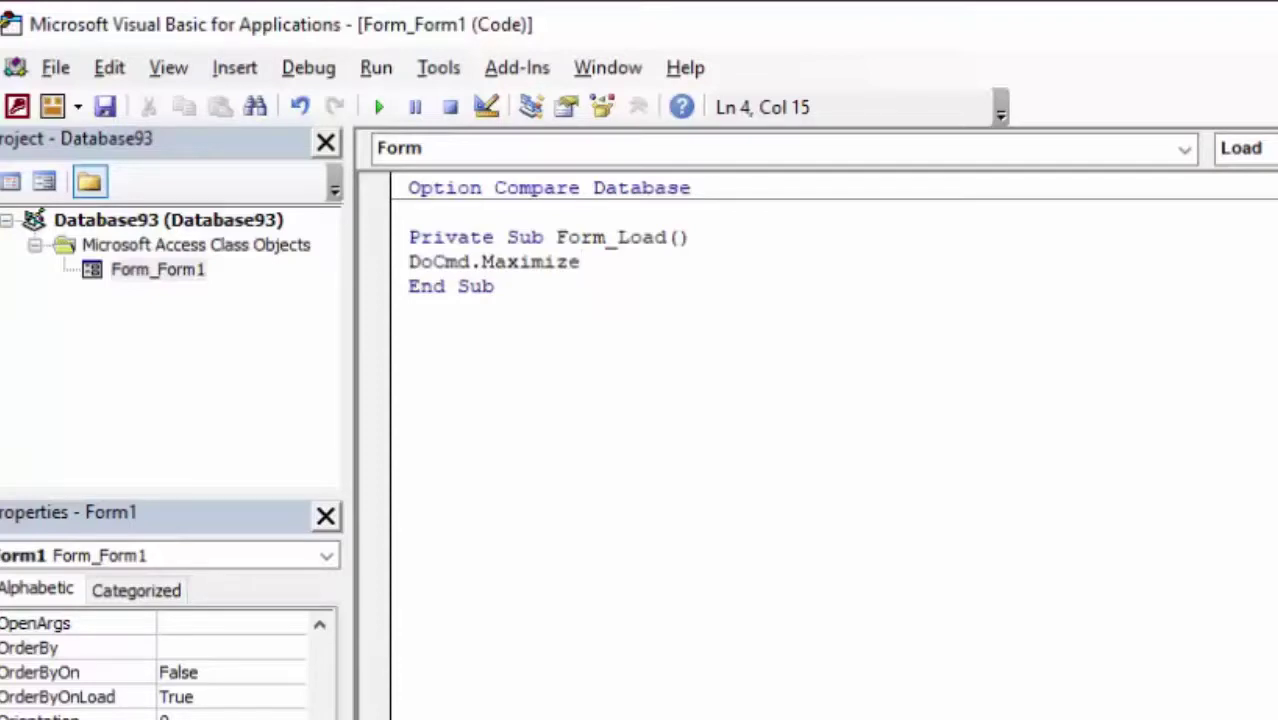
key("Return")
type("s")
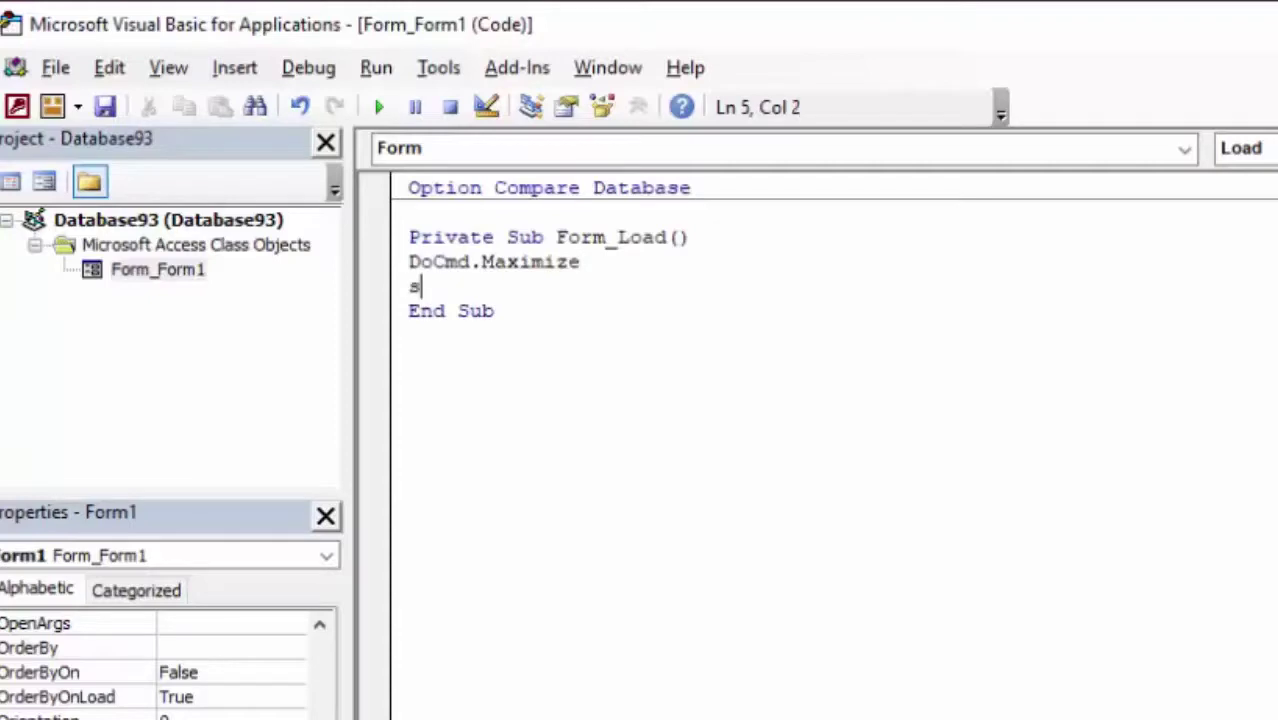
type("tD")
type("oc")
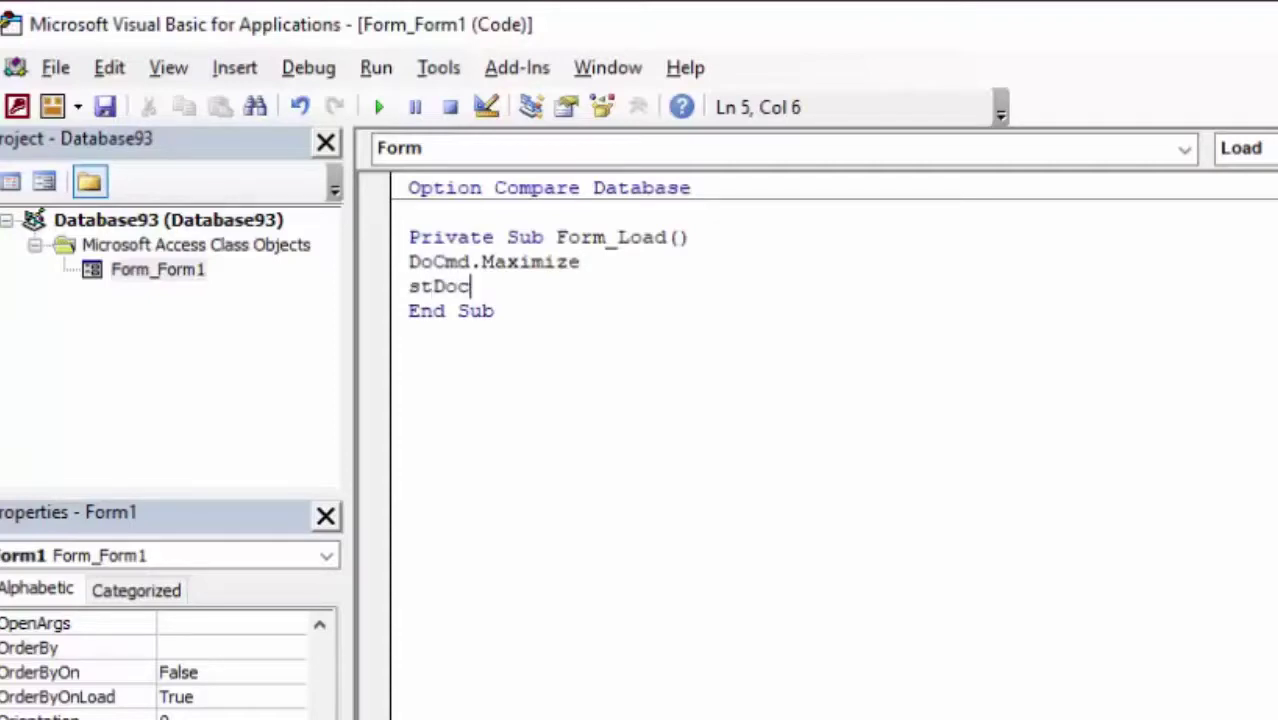
type("N")
type("ame ")
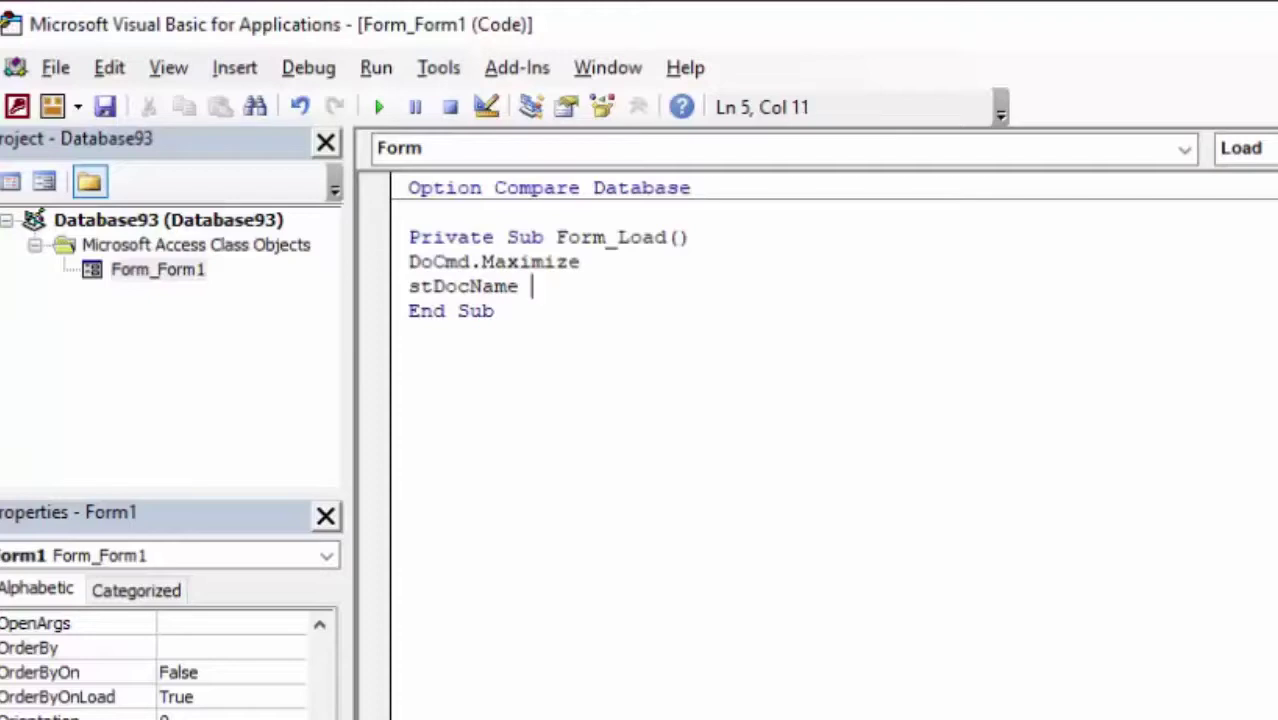
type("=")
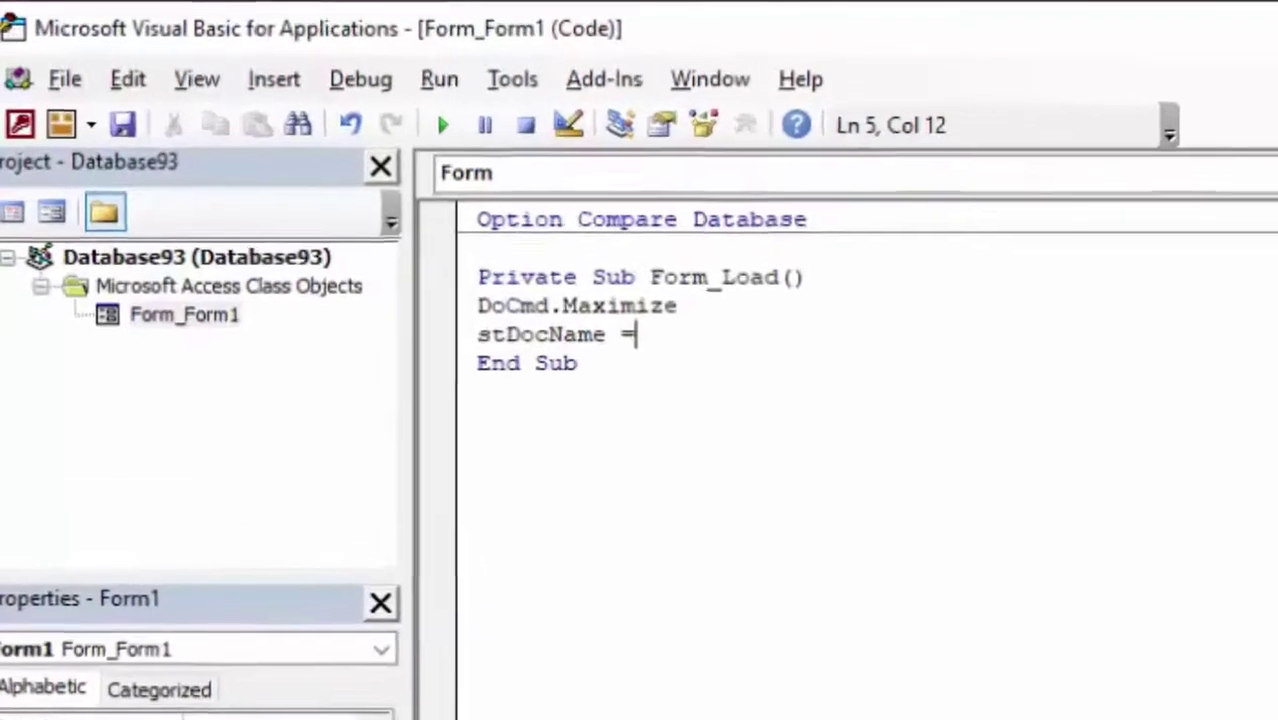
type("\"F")
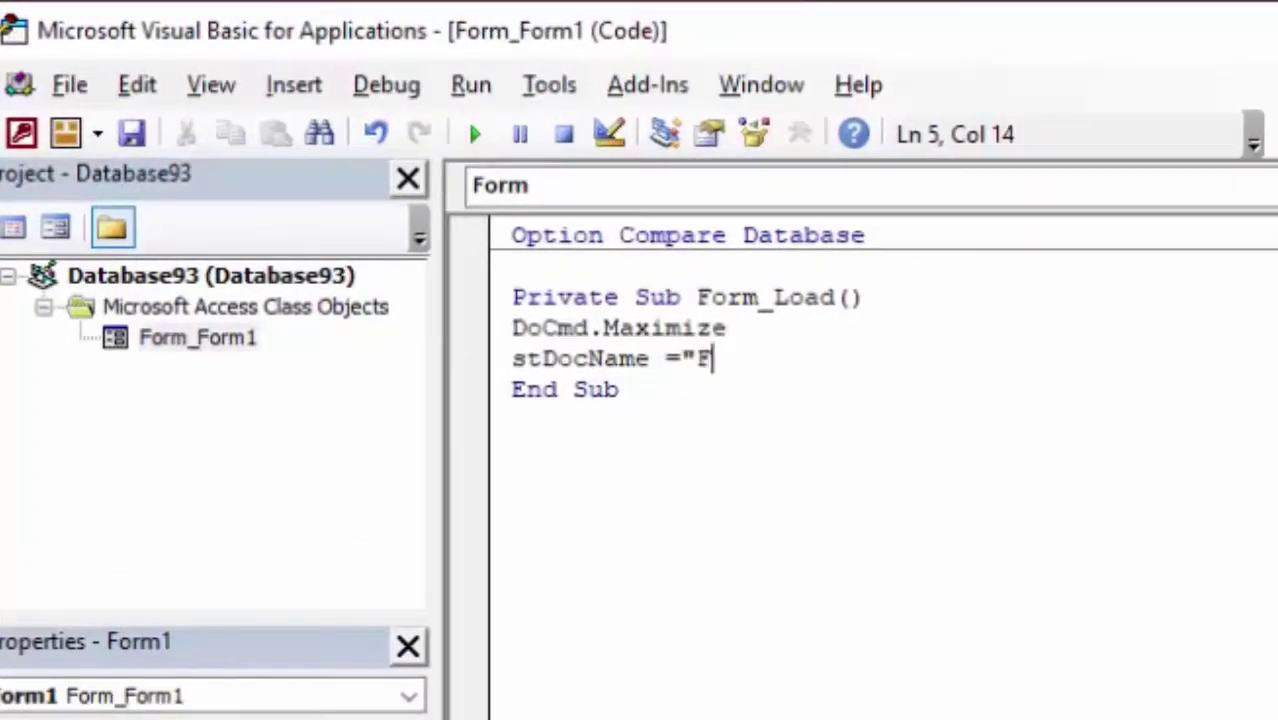
type("orm")
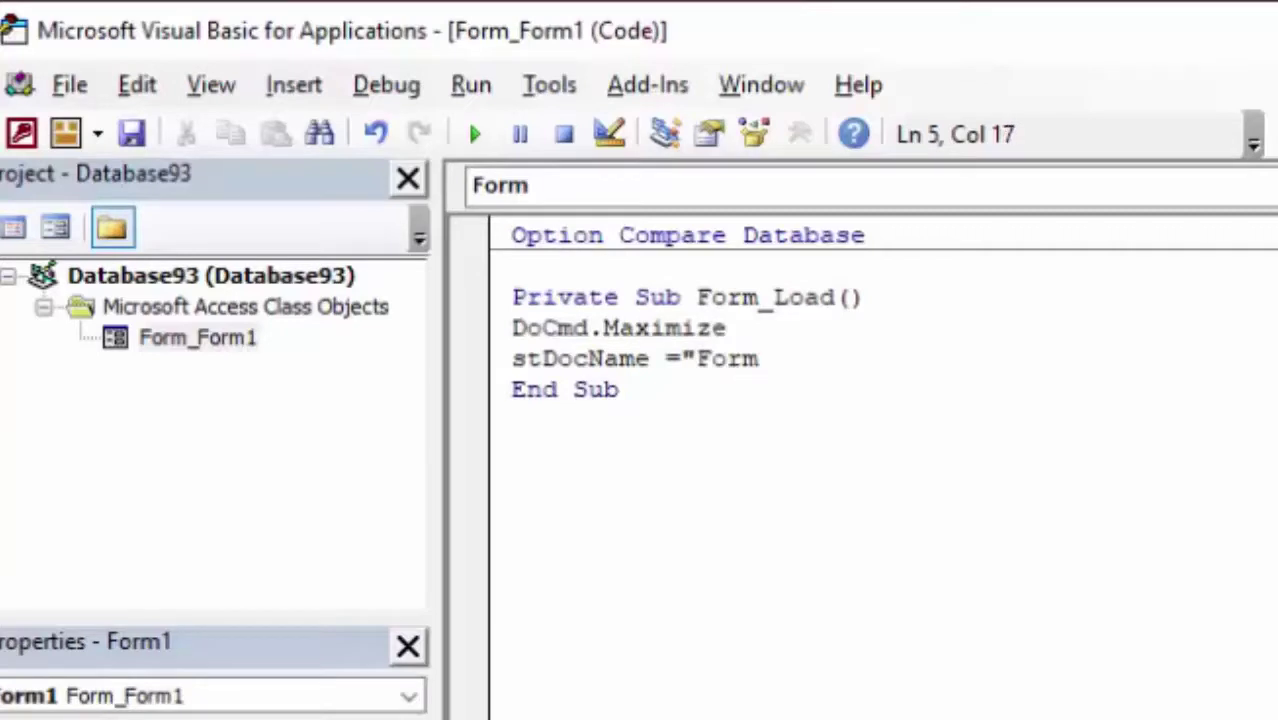
type("1\"")
key("Return")
Add the line DoCmd.OpenForm StDocName, , , stLinkCriteria to Form_Load
type("Do")
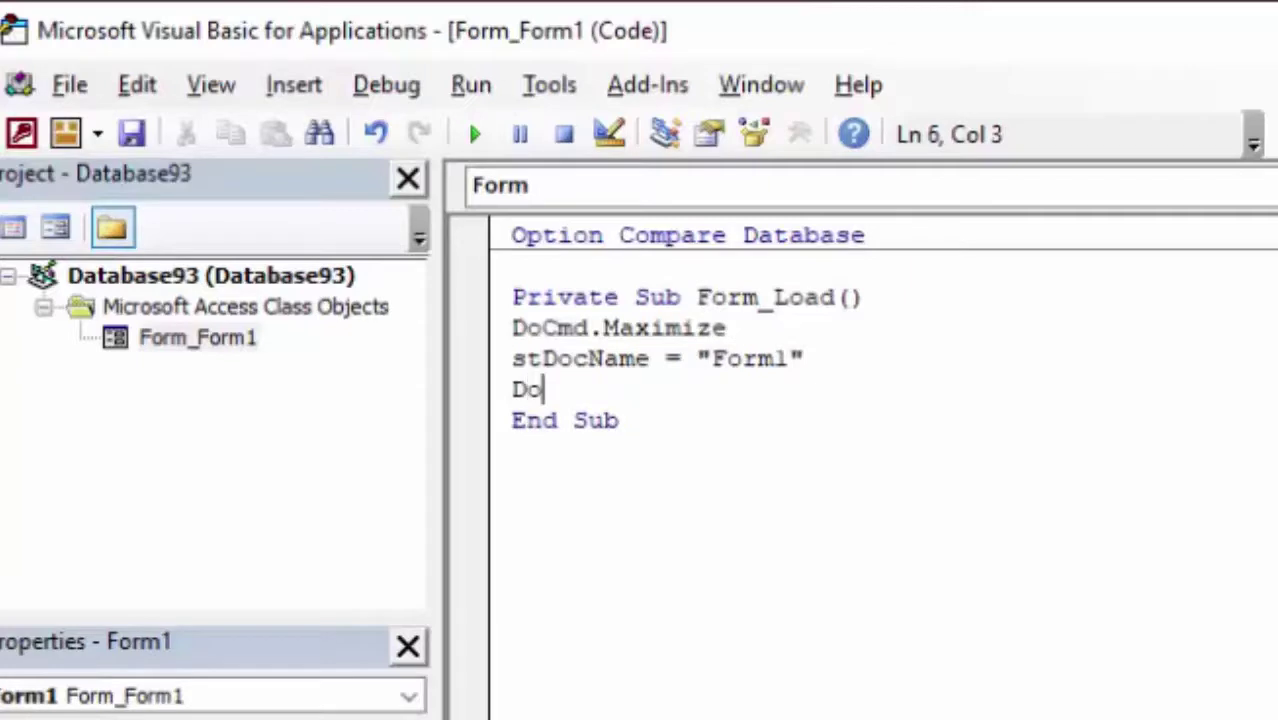
type("Cmd")
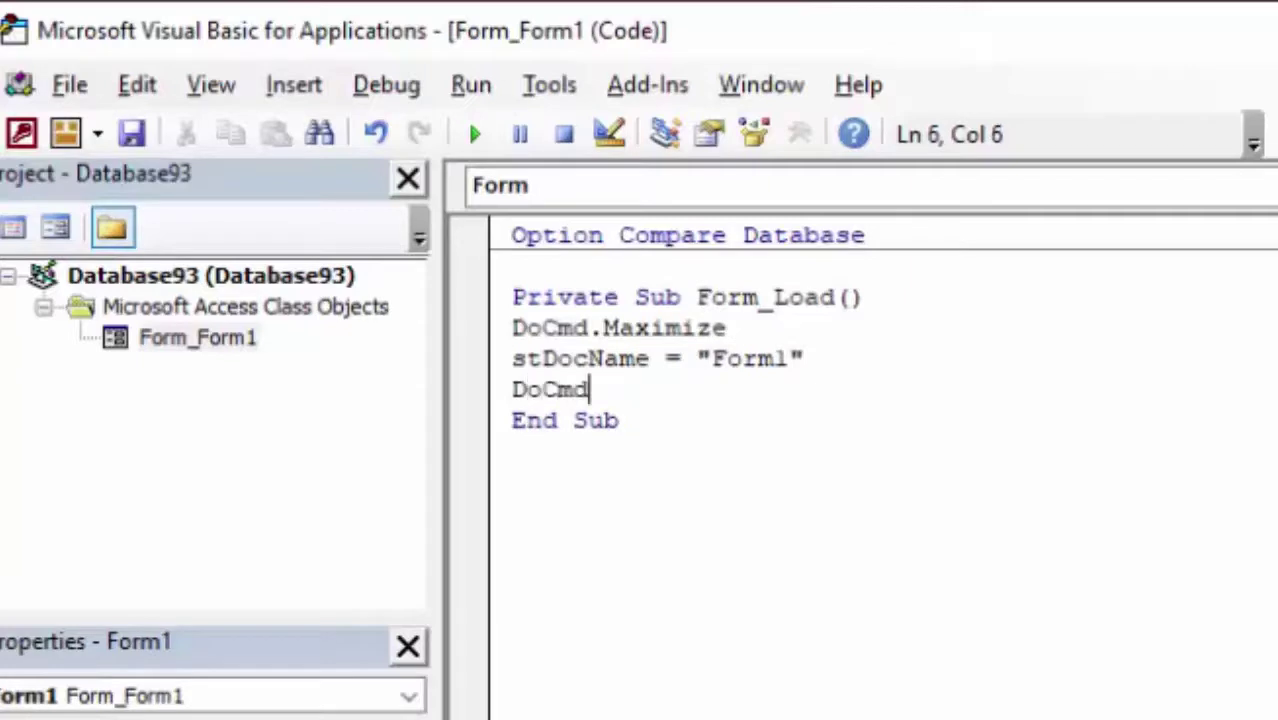
type(".")
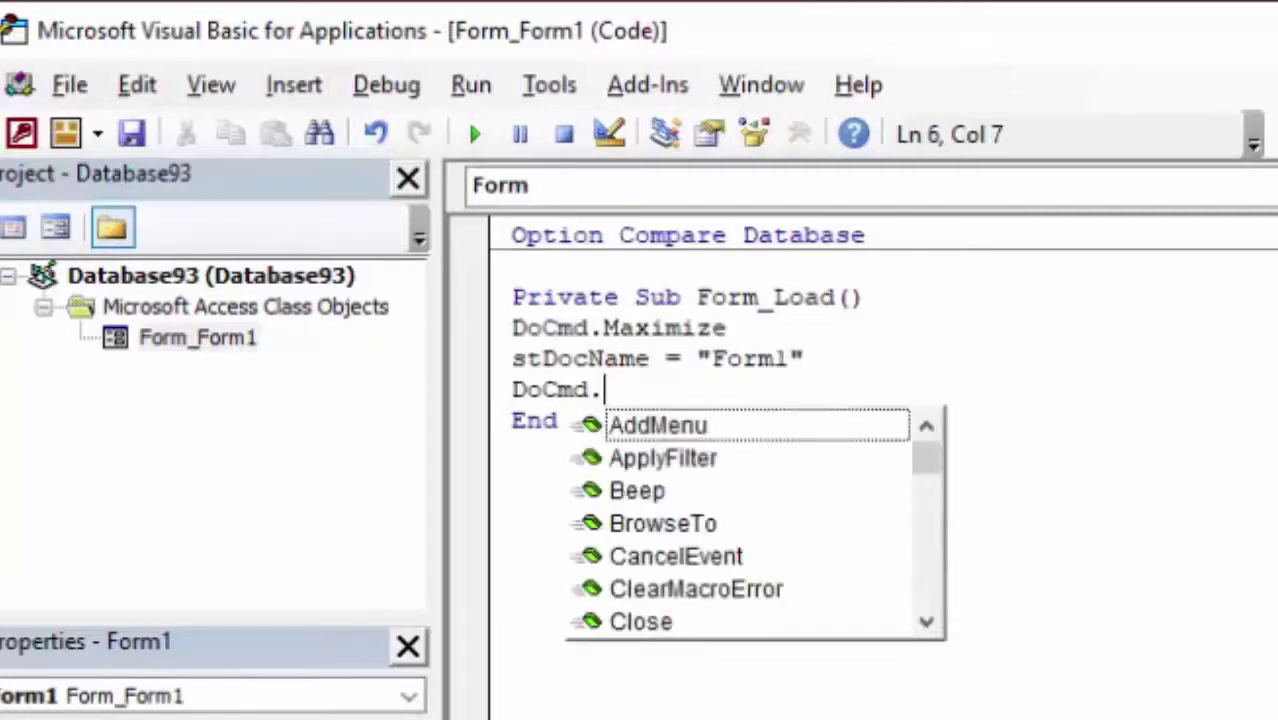
type("o")
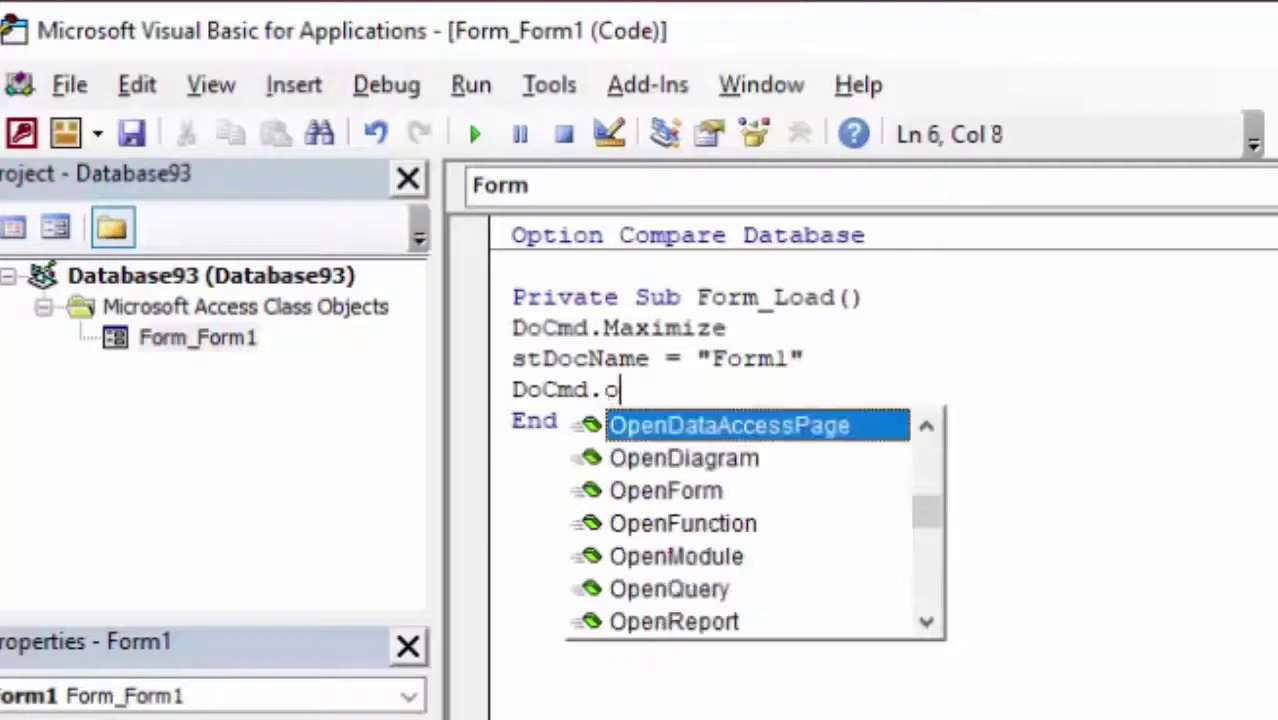
type("pen")
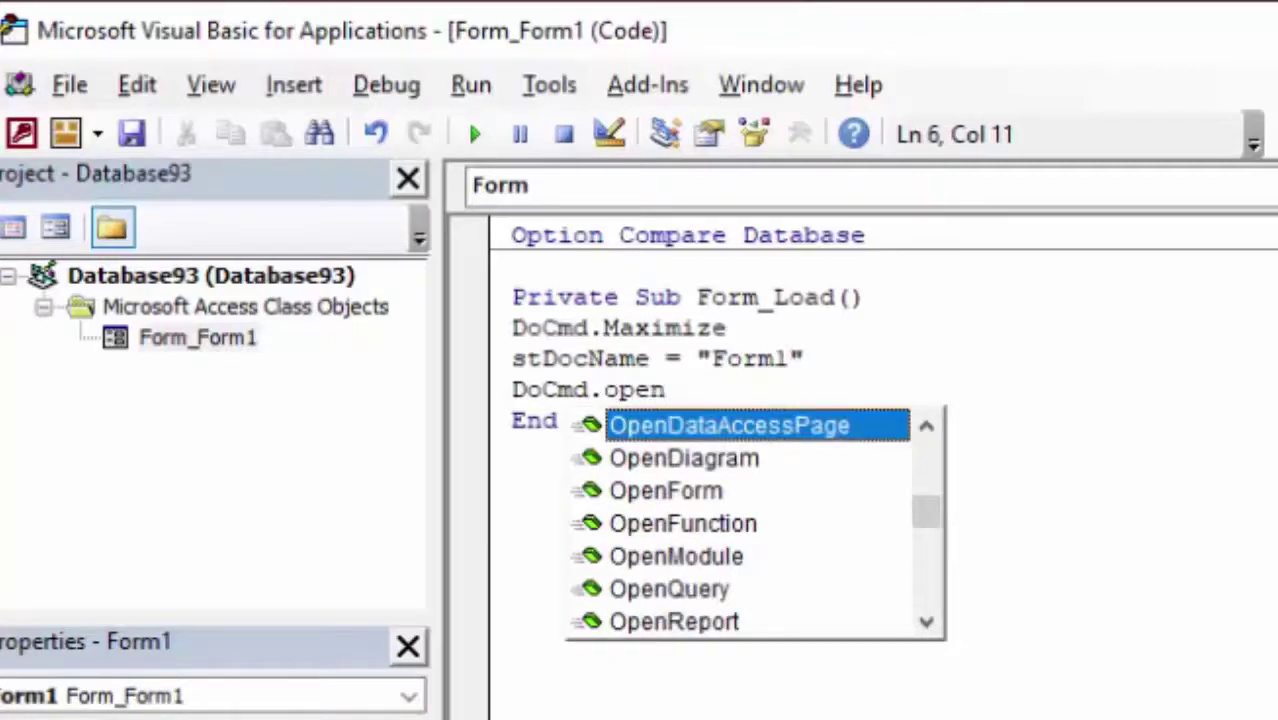
type("Fo")
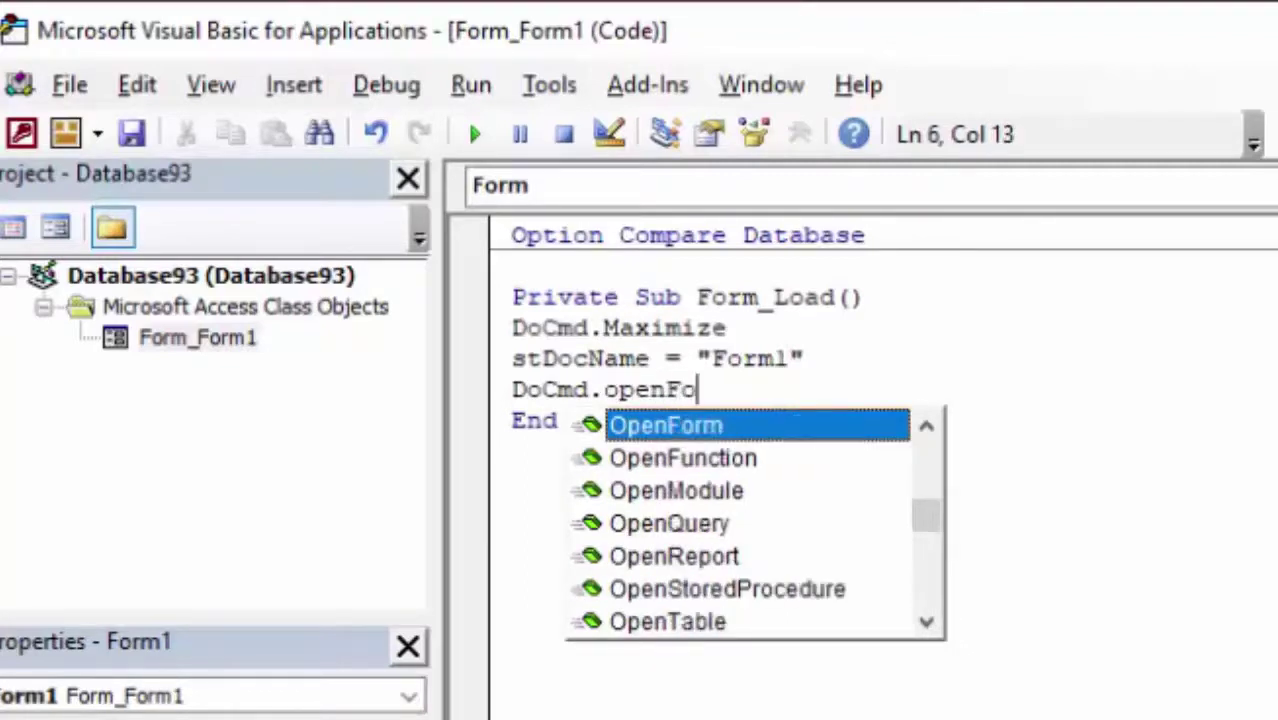
type("rm")
key("Escape")
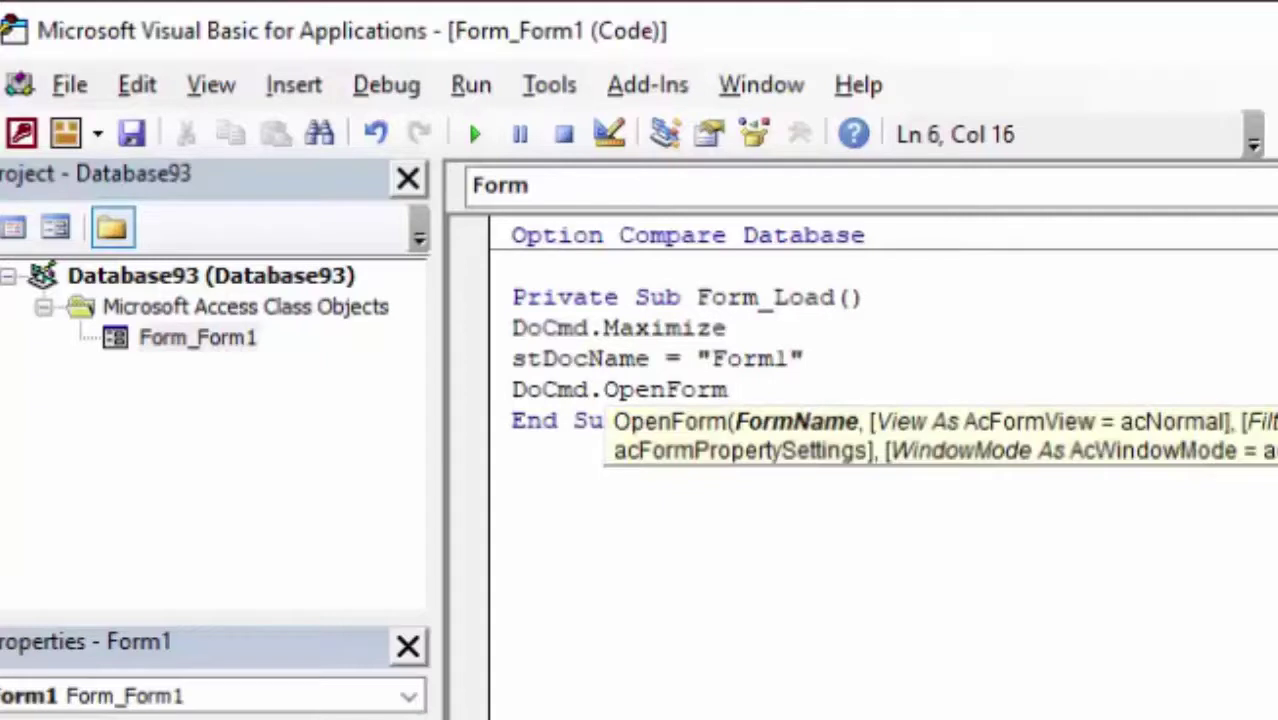
type("St")
type("Do")
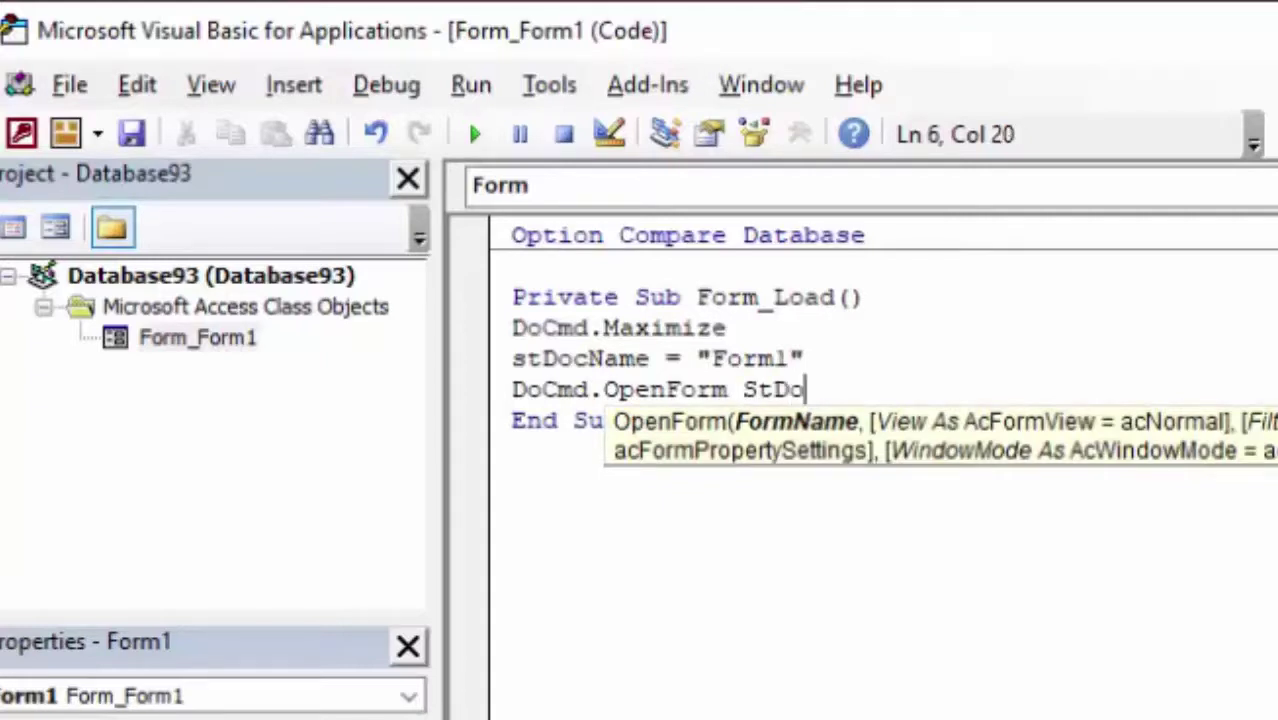
type("cNa")
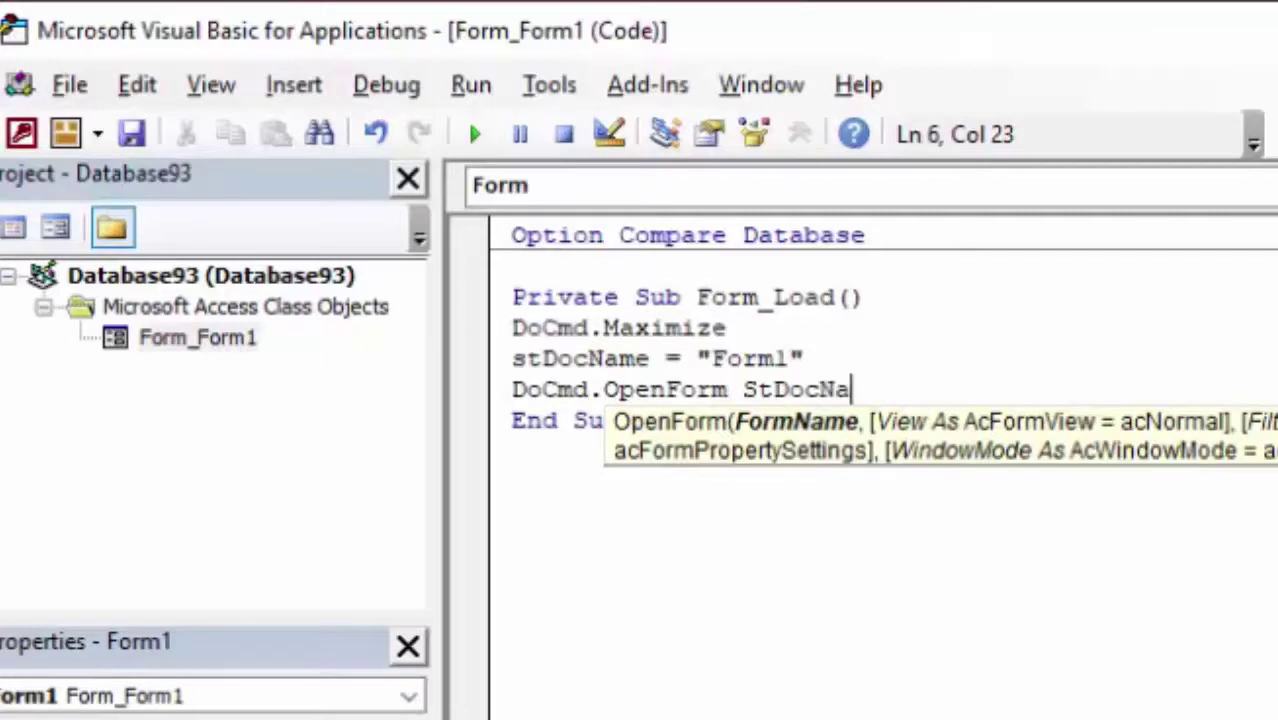
type("me")
type(",")
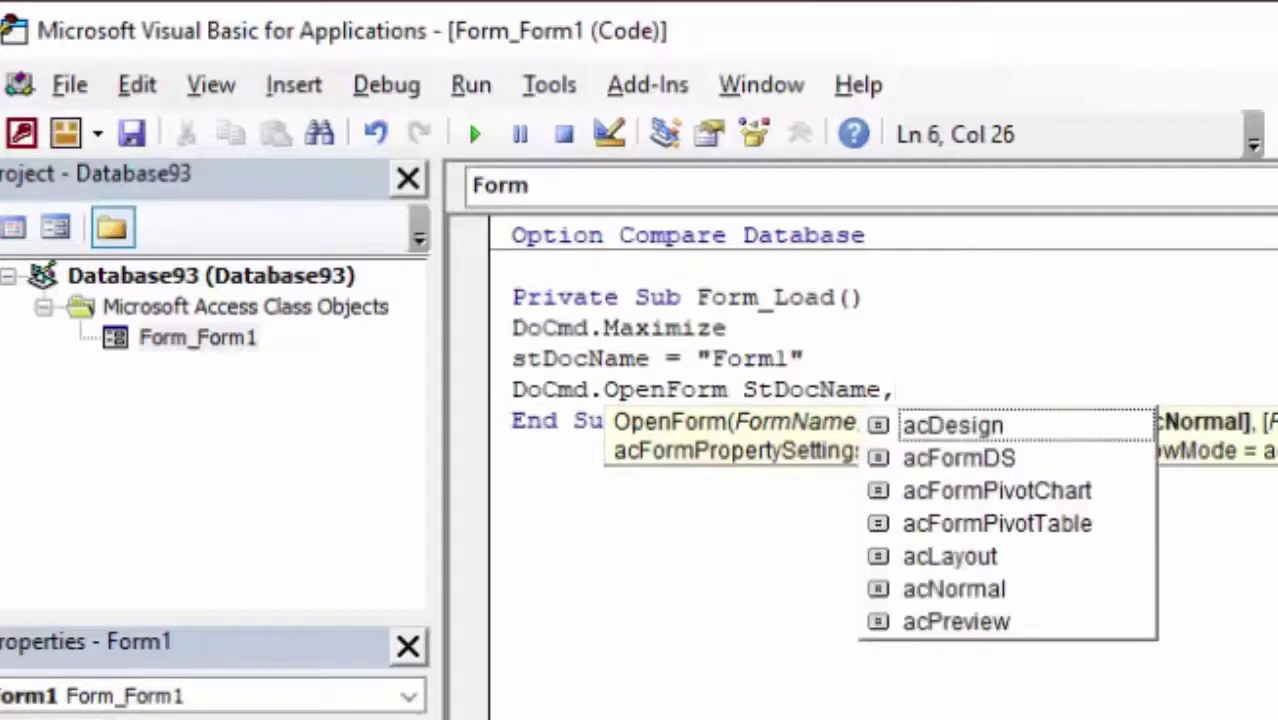
type(" , ")
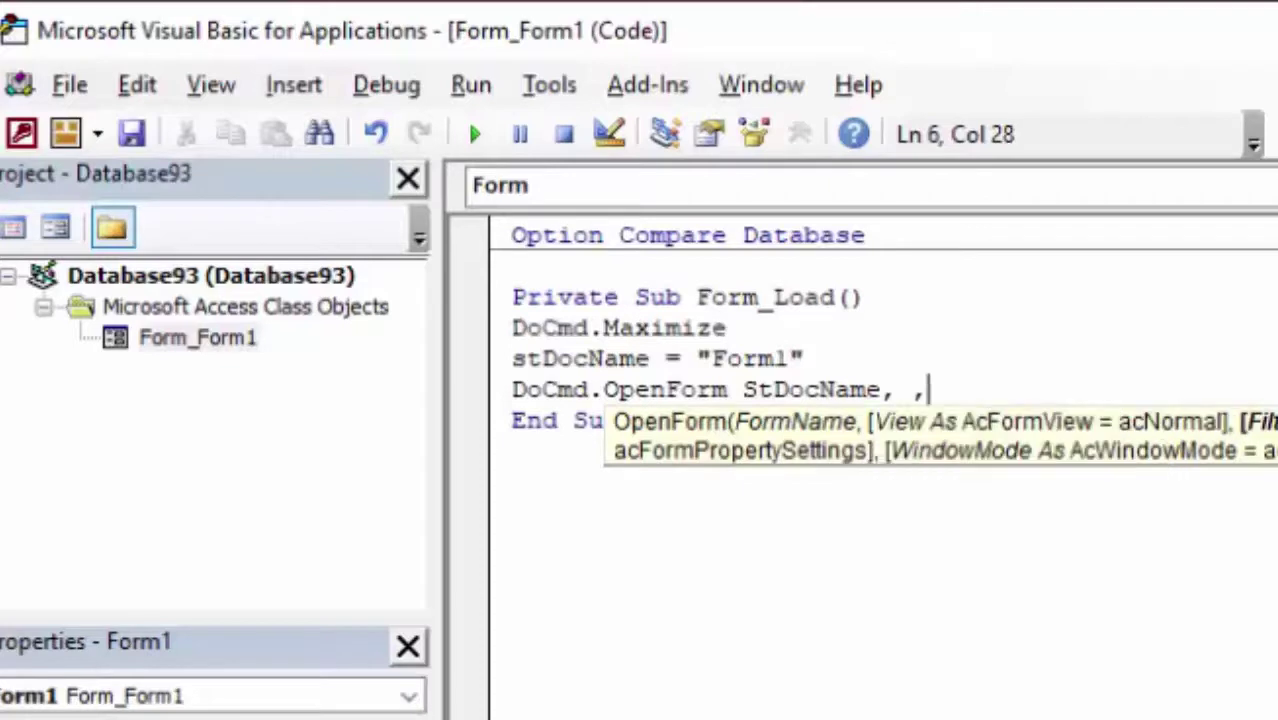
type(",")
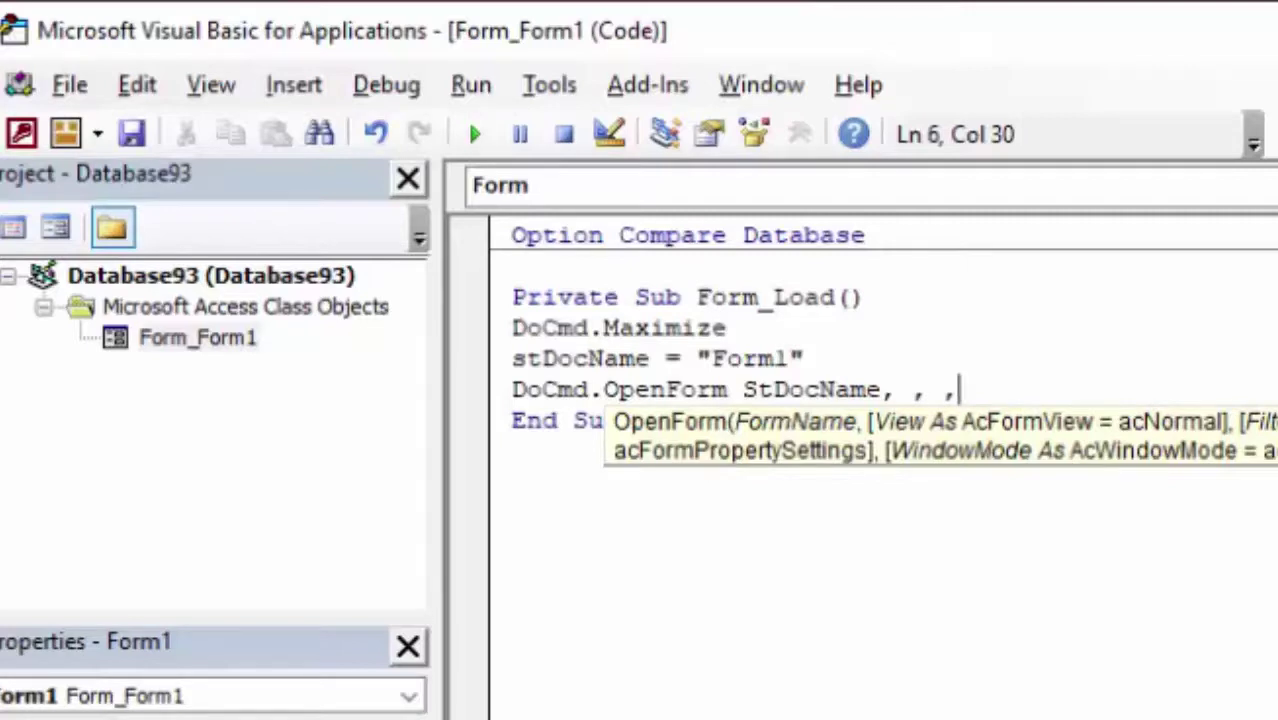
type("st")
key("BackSpace")
key("BackSpace")
type("st")
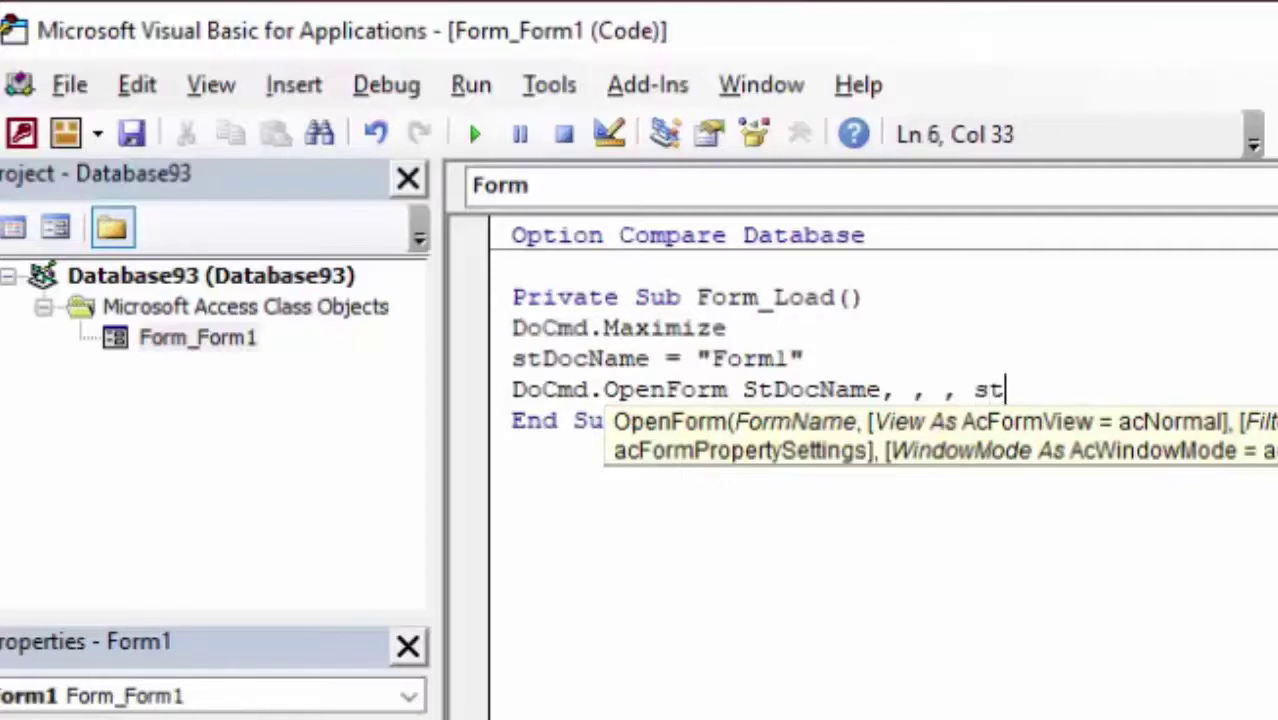
type("Link")
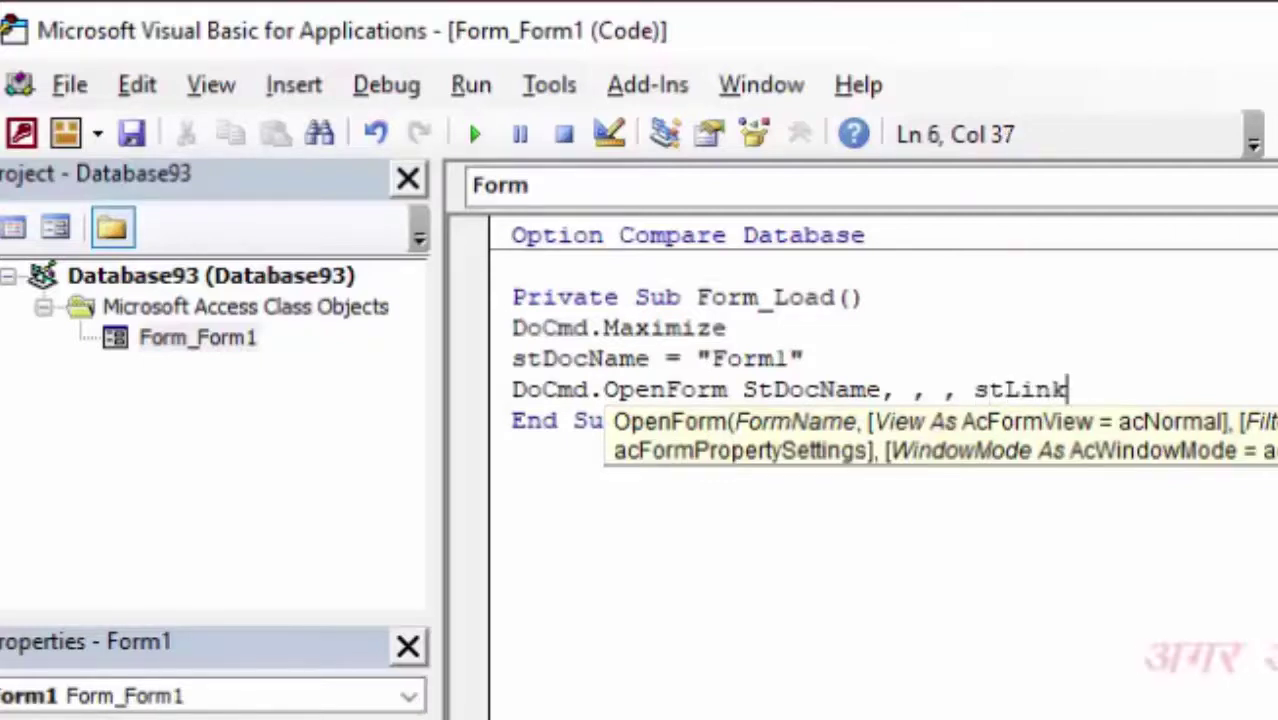
type("C")
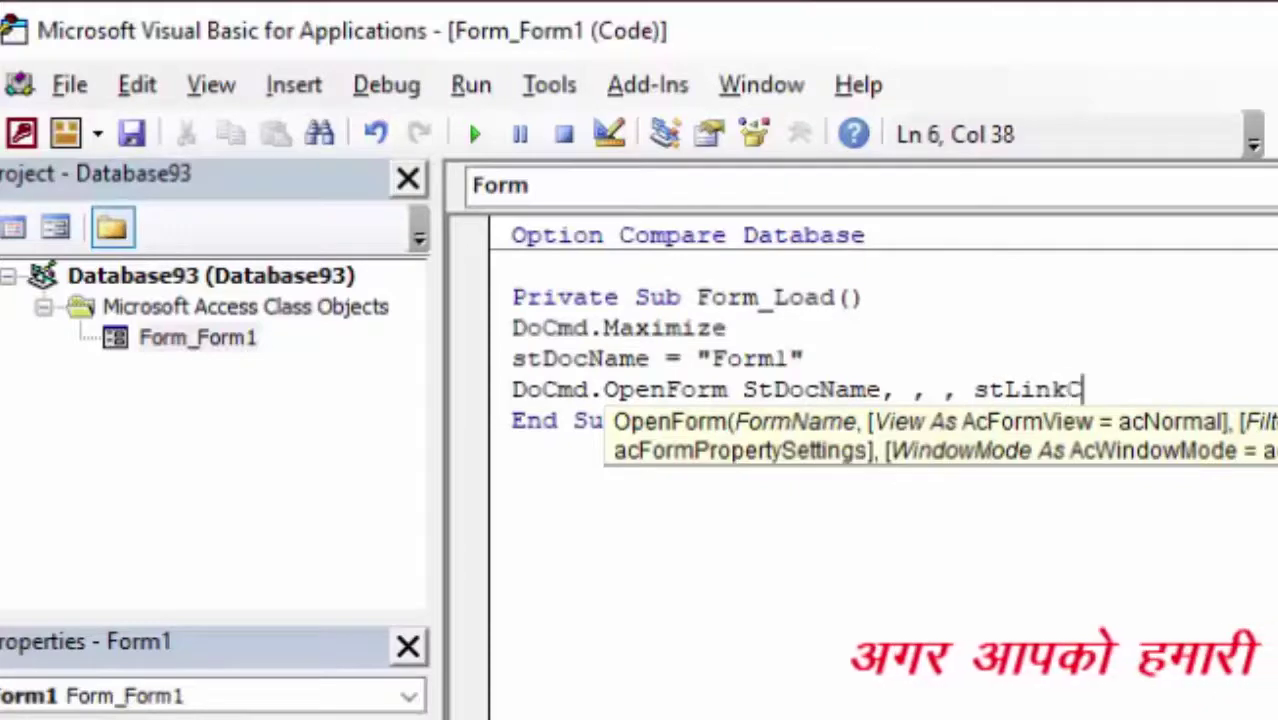
type("ri")
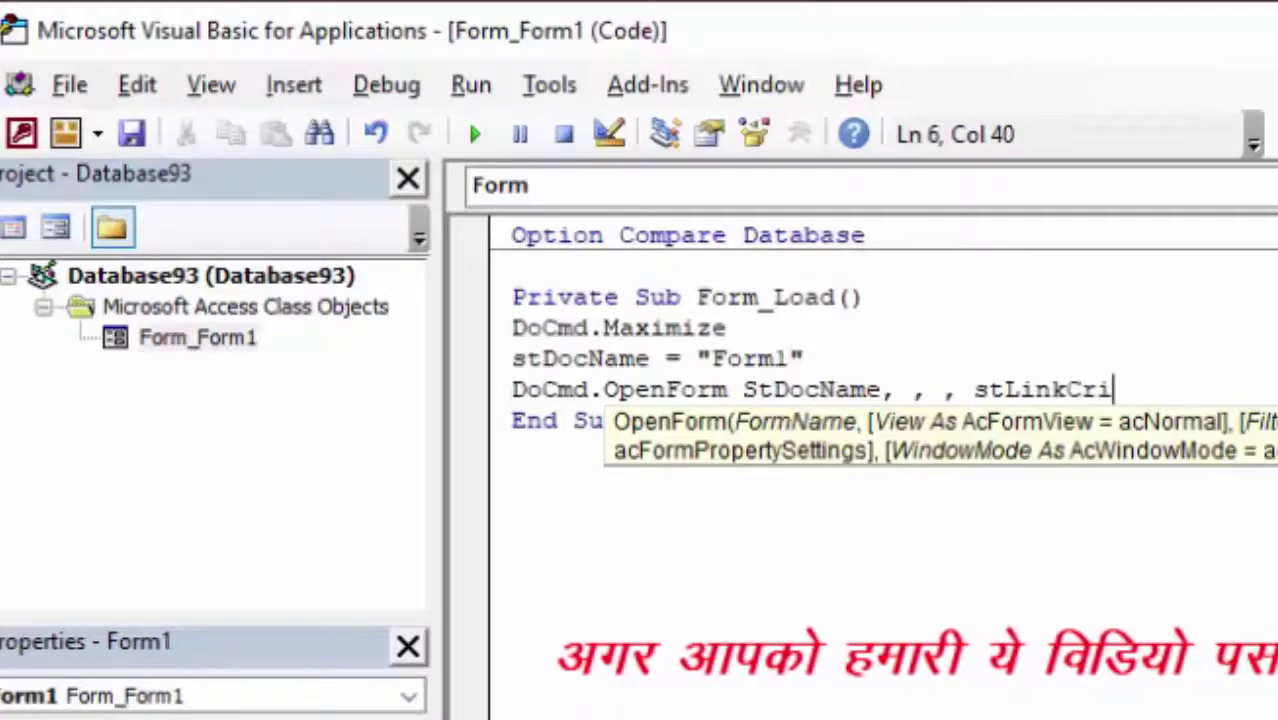
type("t")
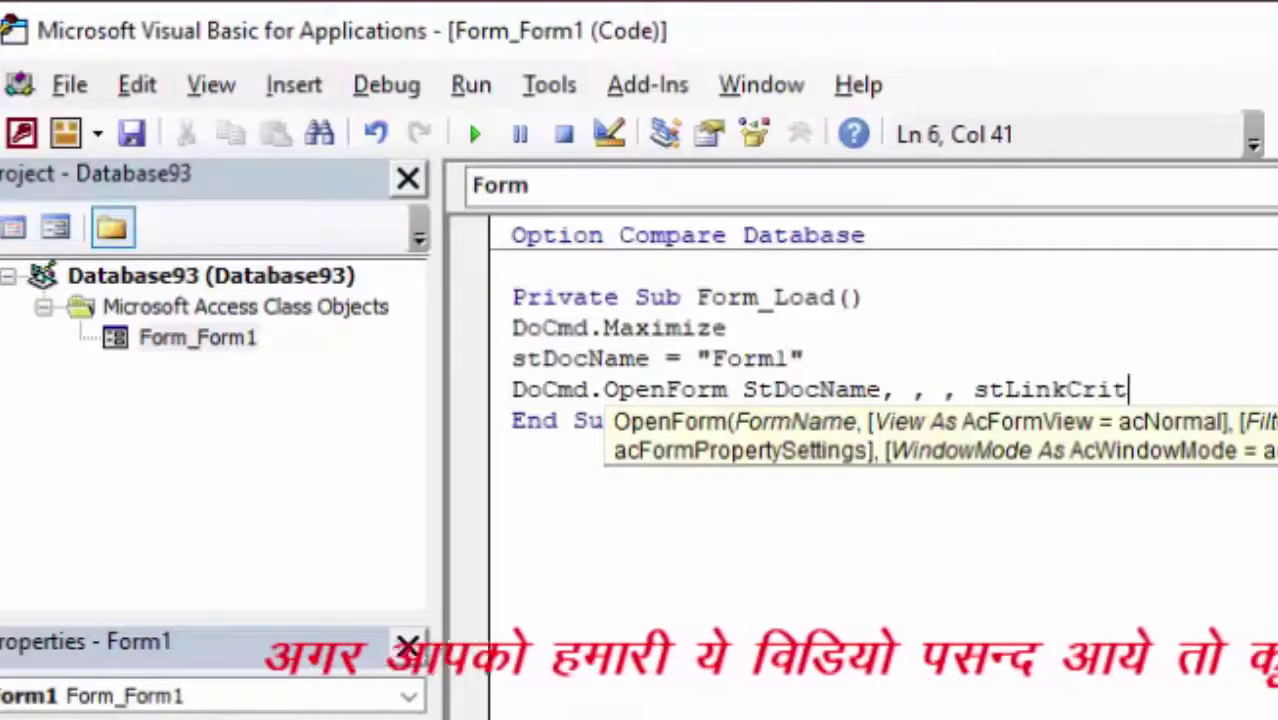
type("eria")
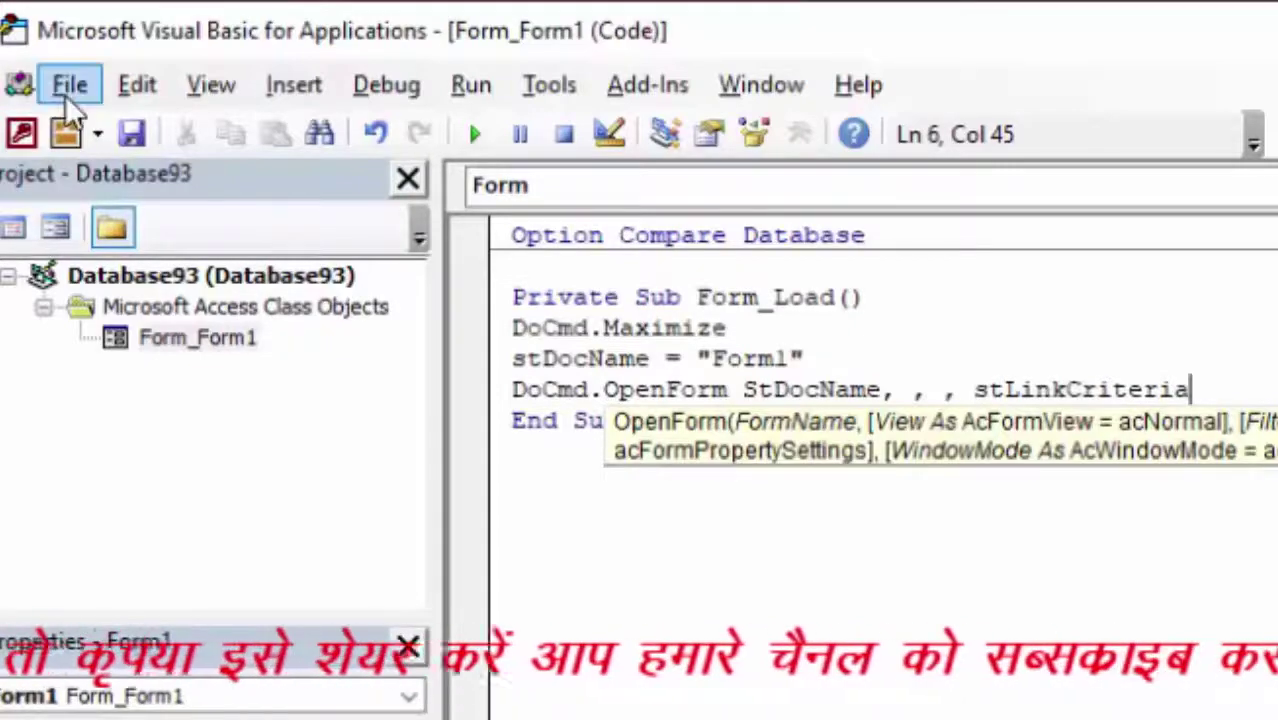
Save the form with its new code under the name Form1
left_click(133, 136)
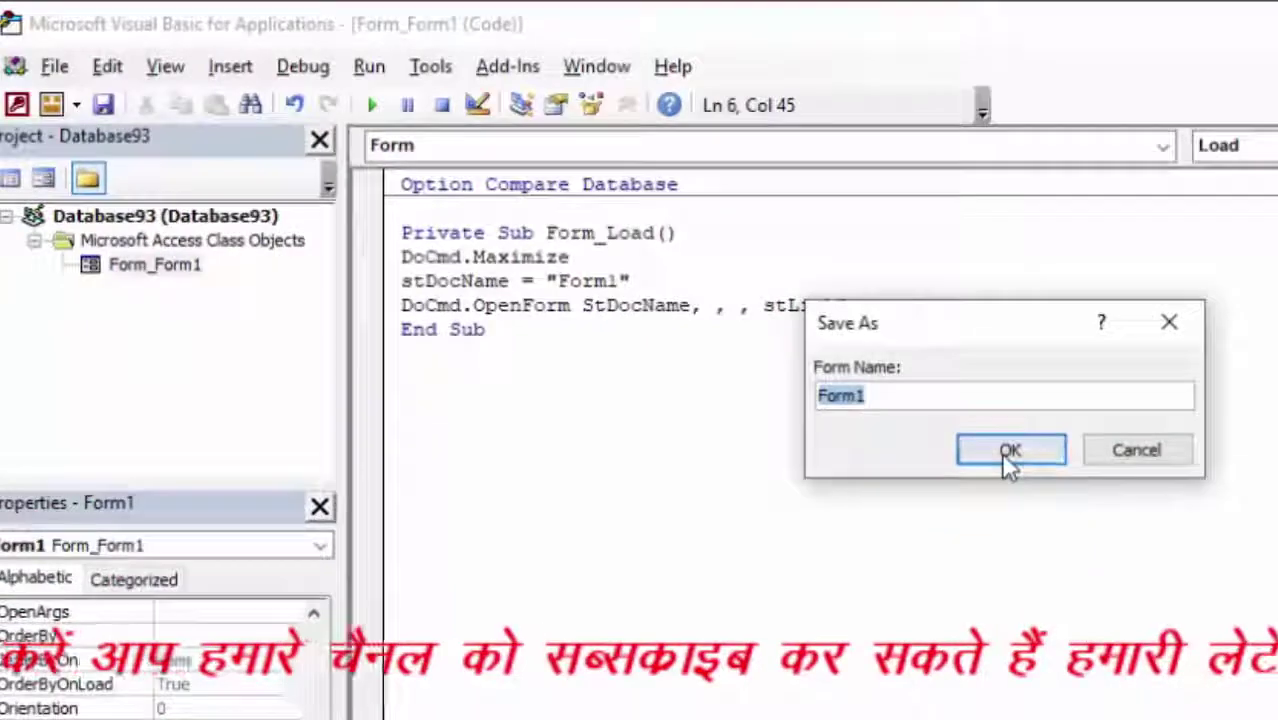
left_click(1006, 450)
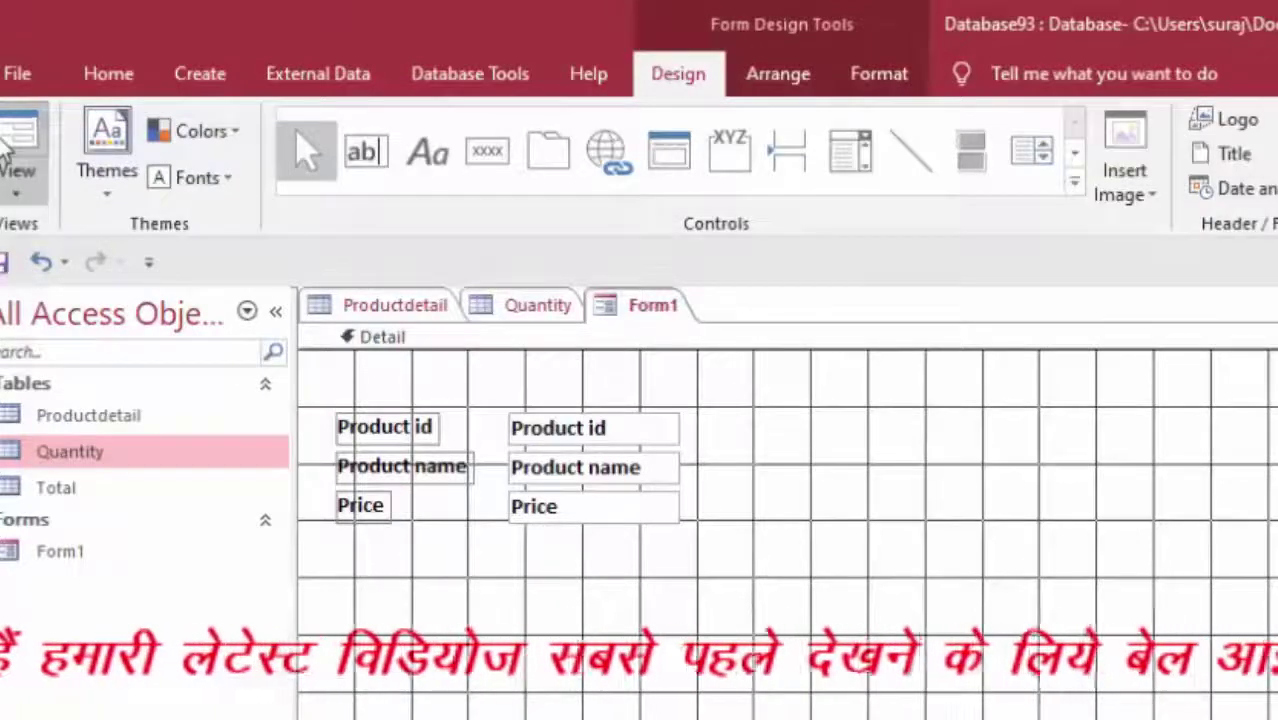
Run Form1 in Form View and page through to record 3, Bar code Reader
left_click(8, 148)
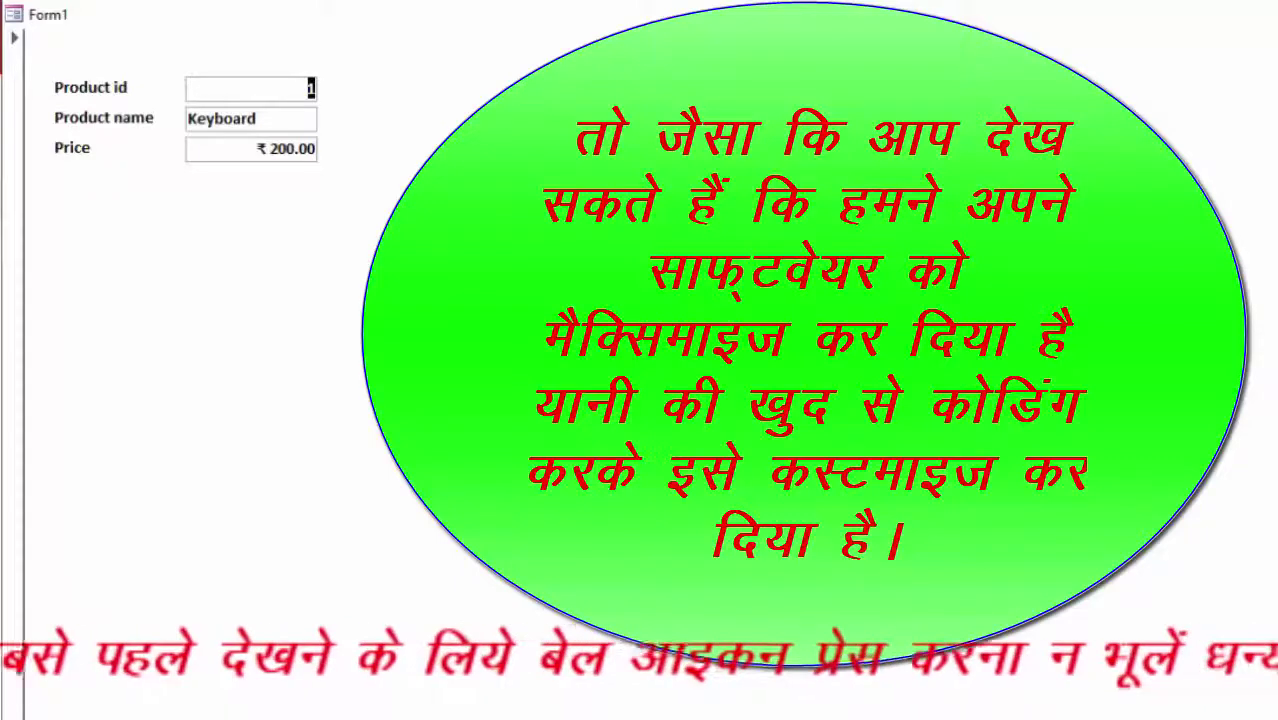
key("Page_Down")
key("Page_Down")
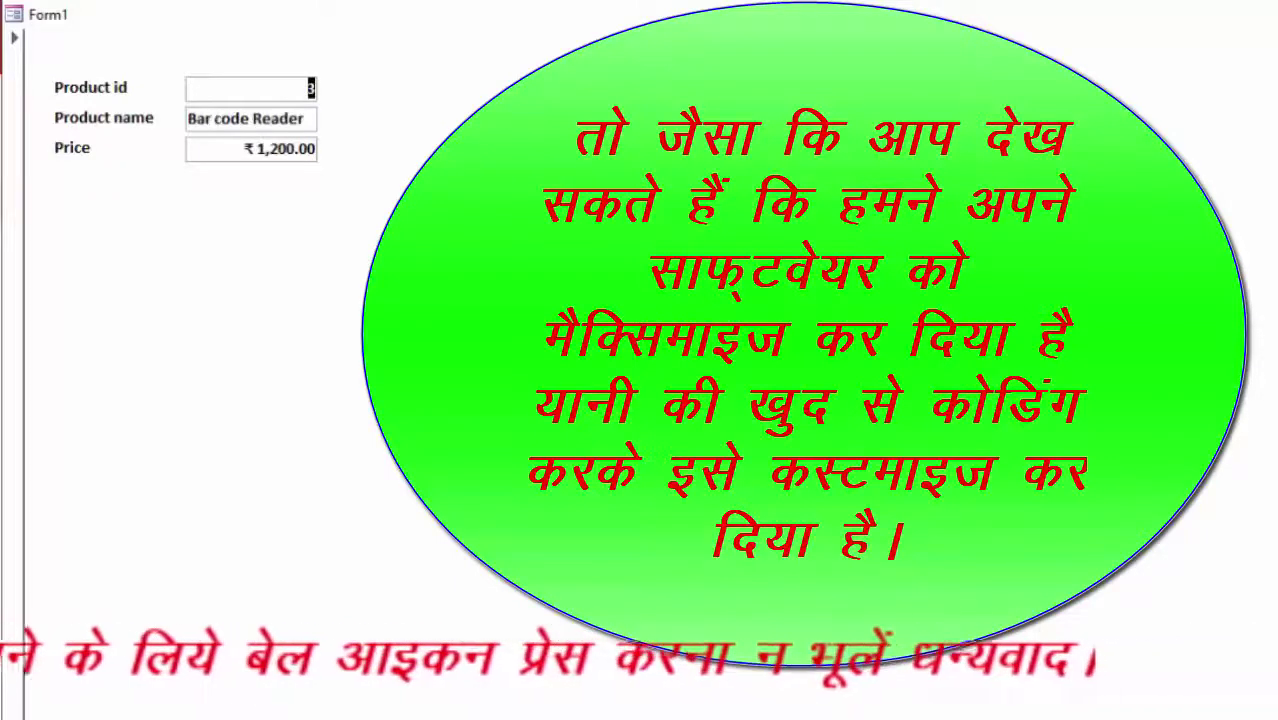
key("Page_Down")
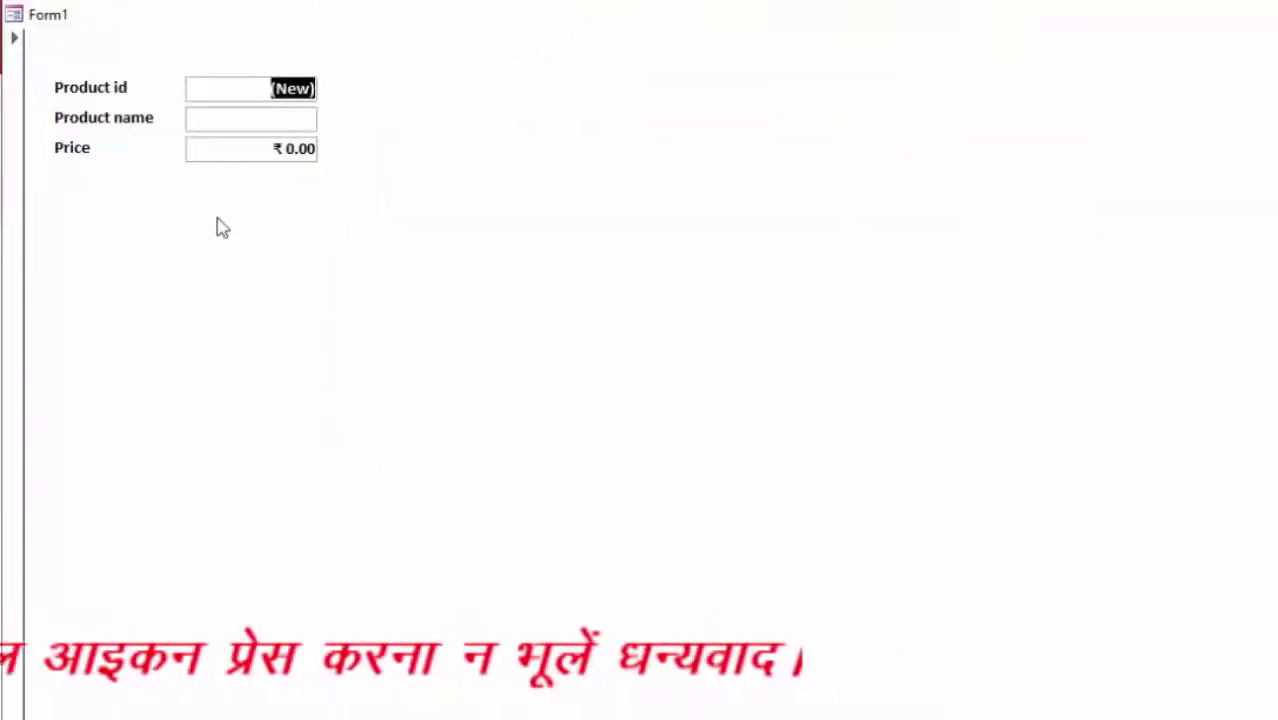